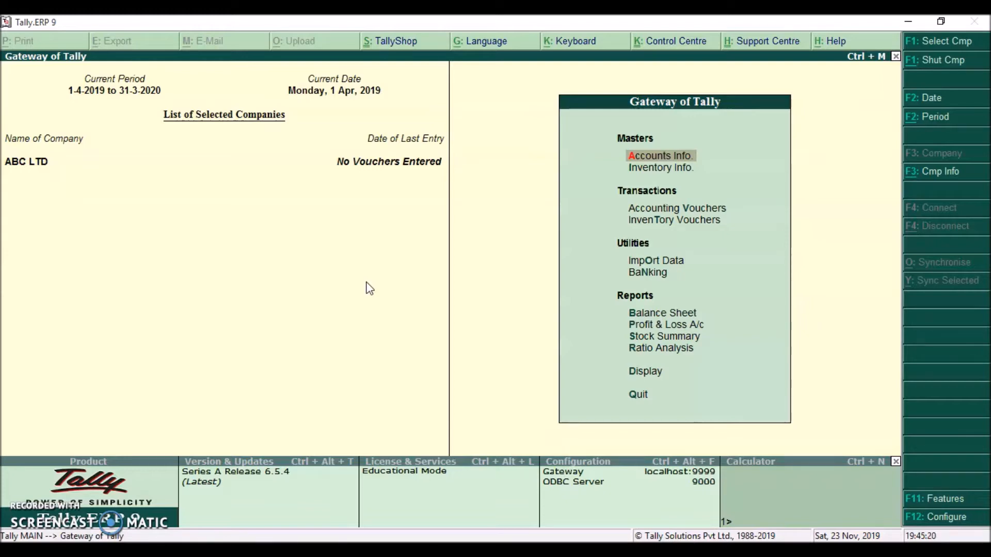
{"action": "left_click", "coordinate": [622, 138]}
{"action": "left_click", "coordinate": [624, 157]}
{"action": "left_click", "coordinate": [644, 269]}
{"action": "left_click", "coordinate": [644, 272]}
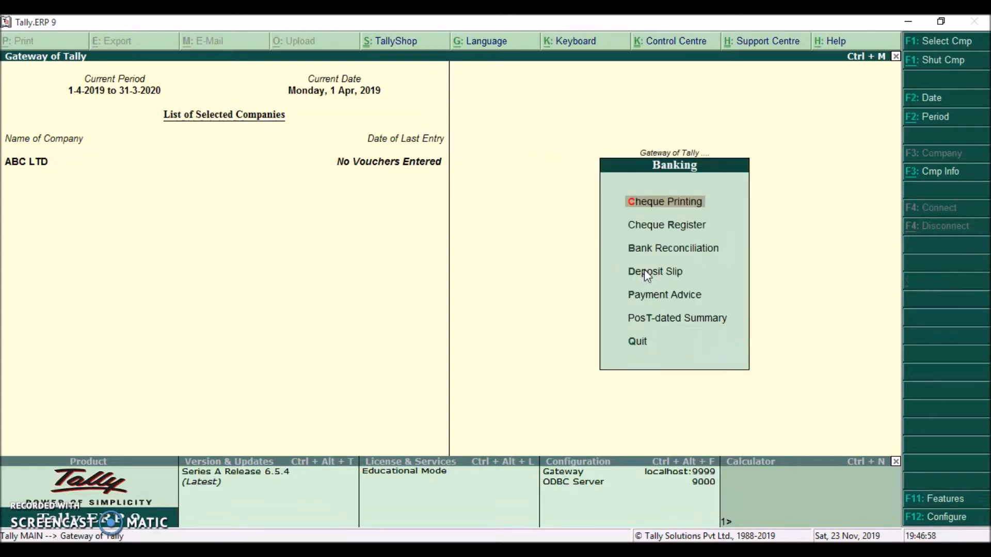
{"action": "key", "text": "Escape"}
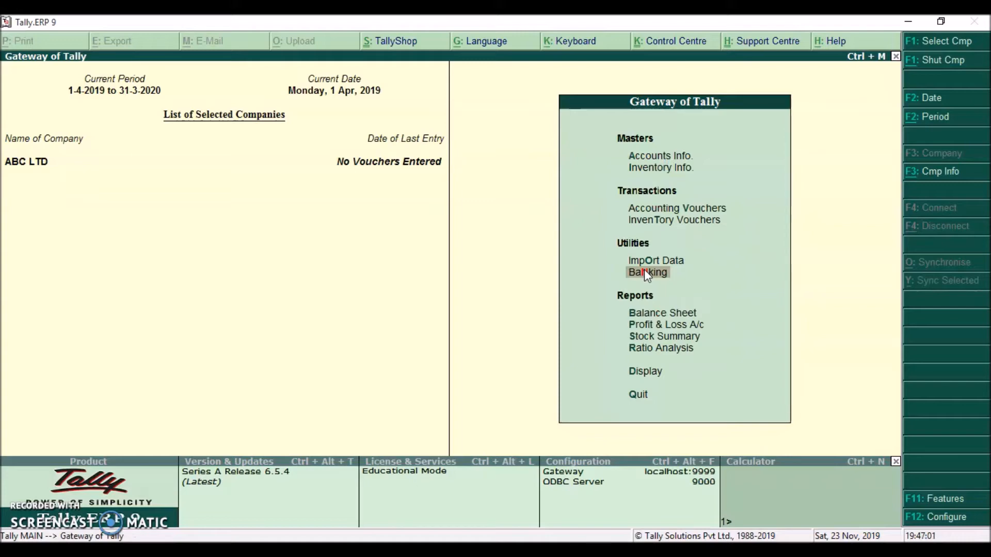
{"action": "left_click", "coordinate": [426, 221]}
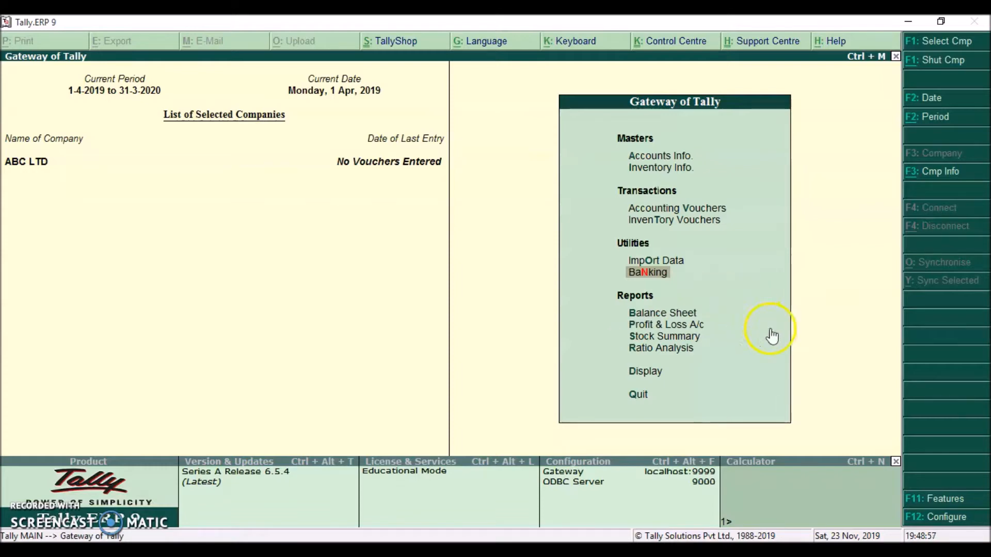
{"action": "left_click", "coordinate": [954, 499]}
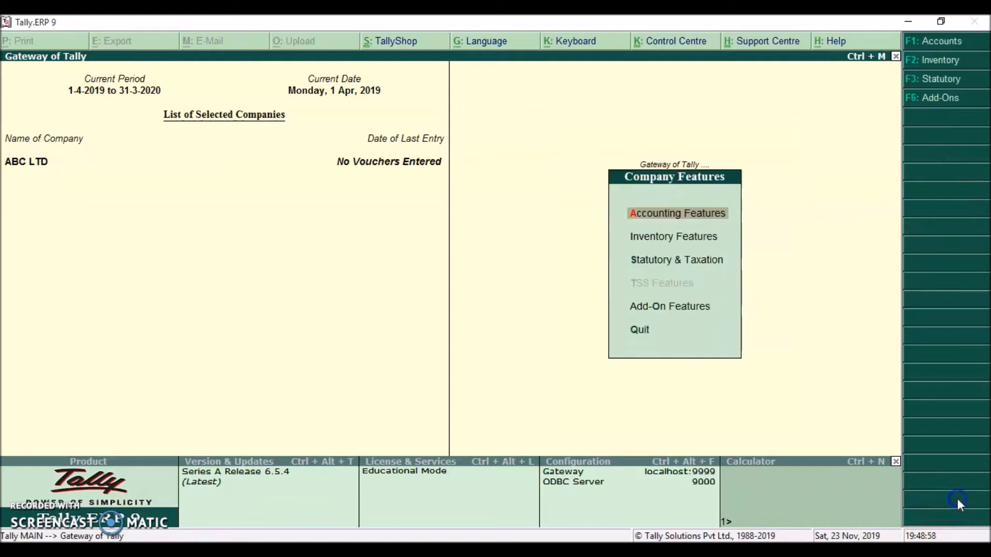
{"action": "key", "text": "Escape"}
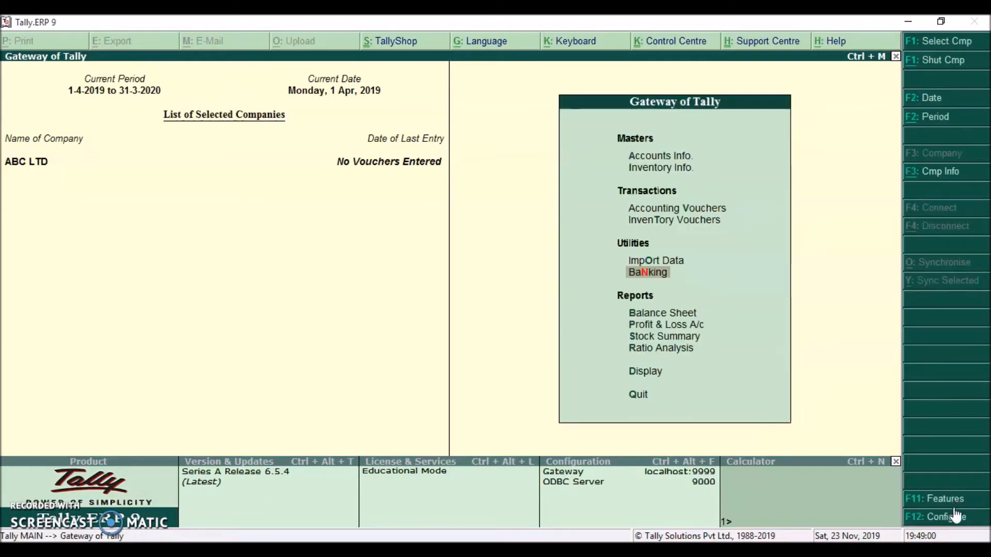
{"action": "left_click", "coordinate": [947, 518]}
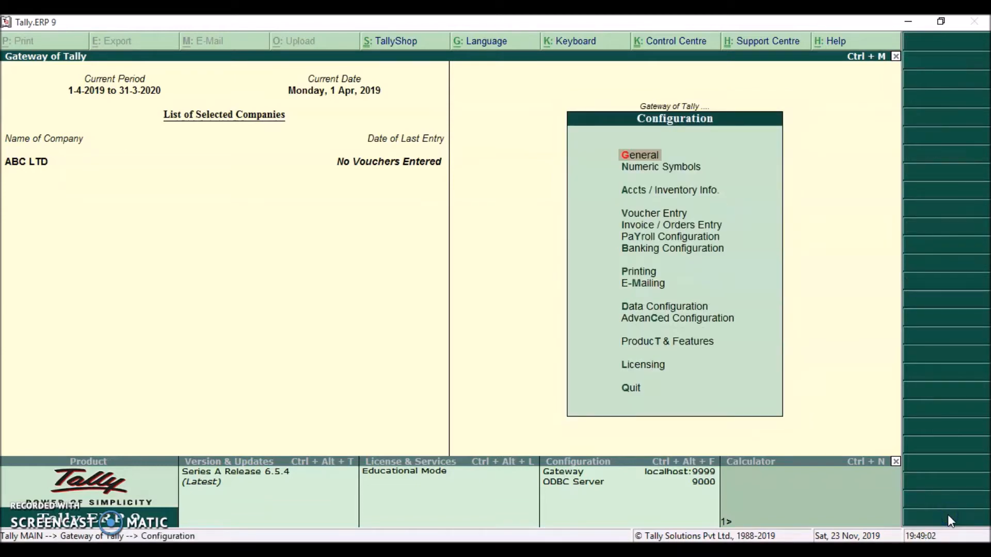
{"action": "key", "text": "Escape"}
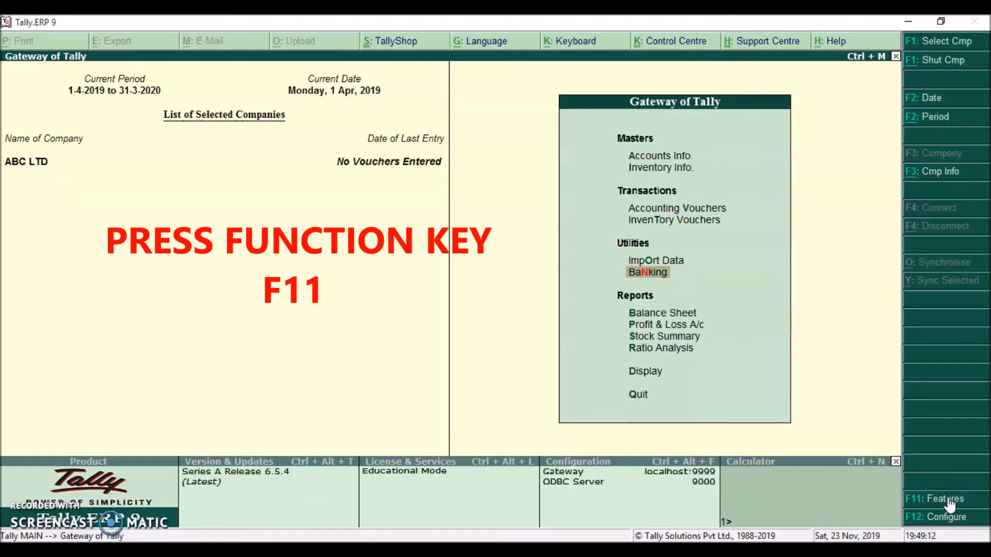
- Open the accounting features of ABC LTD and set "Maintain accounts only" to Yes
{"action": "left_click", "coordinate": [948, 499]}
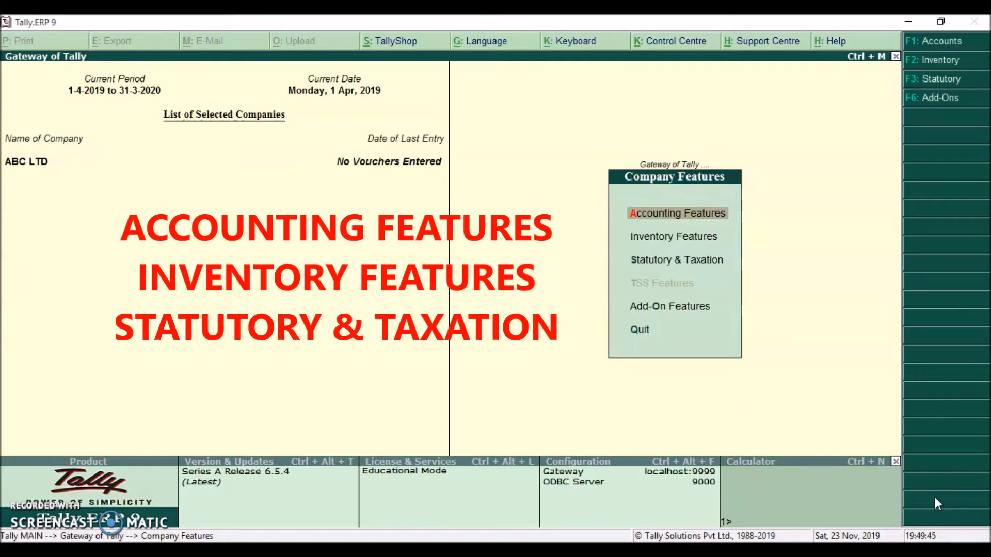
{"action": "key", "text": "Return"}
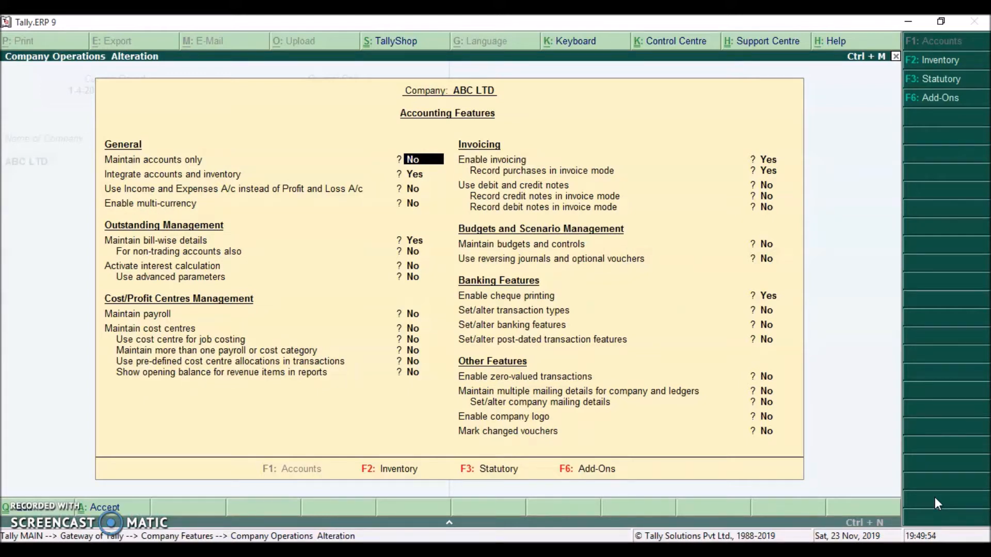
{"action": "key", "text": "y"}
{"action": "key", "text": "Return"}
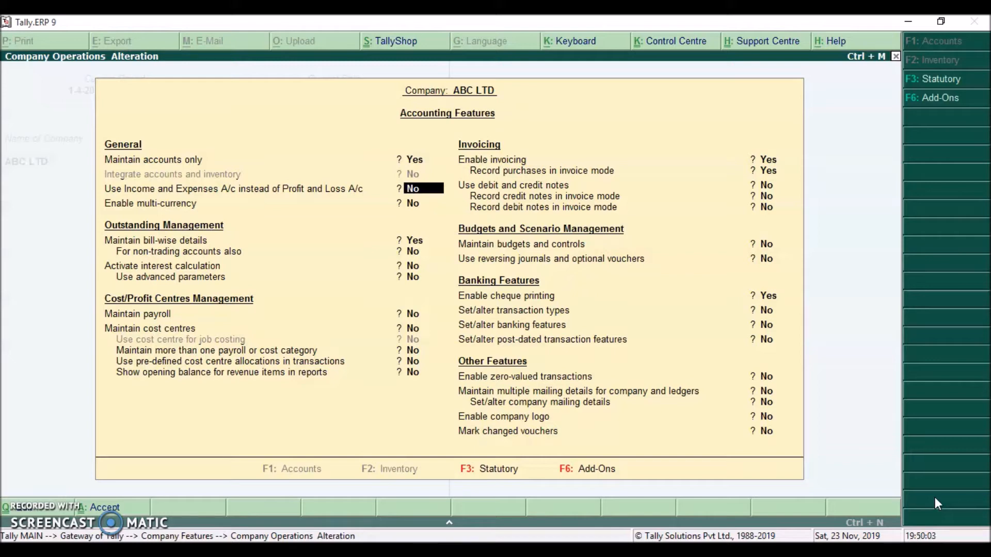
- Set "Maintain accounts only" to No and "Integrate accounts and inventory" to Yes
{"action": "key", "text": "Up"}
{"action": "type", "text": "n"}
{"action": "key", "text": "Return"}
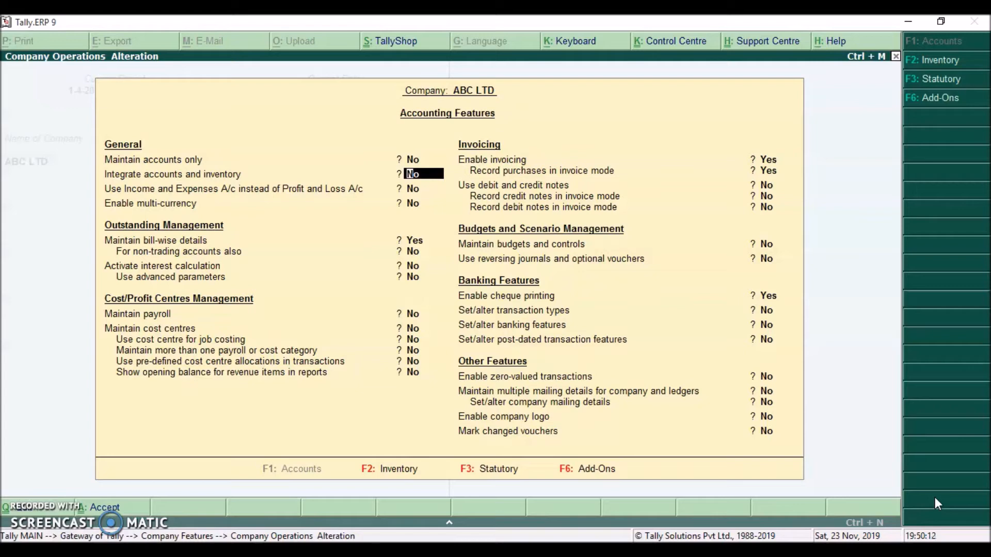
{"action": "type", "text": "y"}
{"action": "key", "text": "Return"}
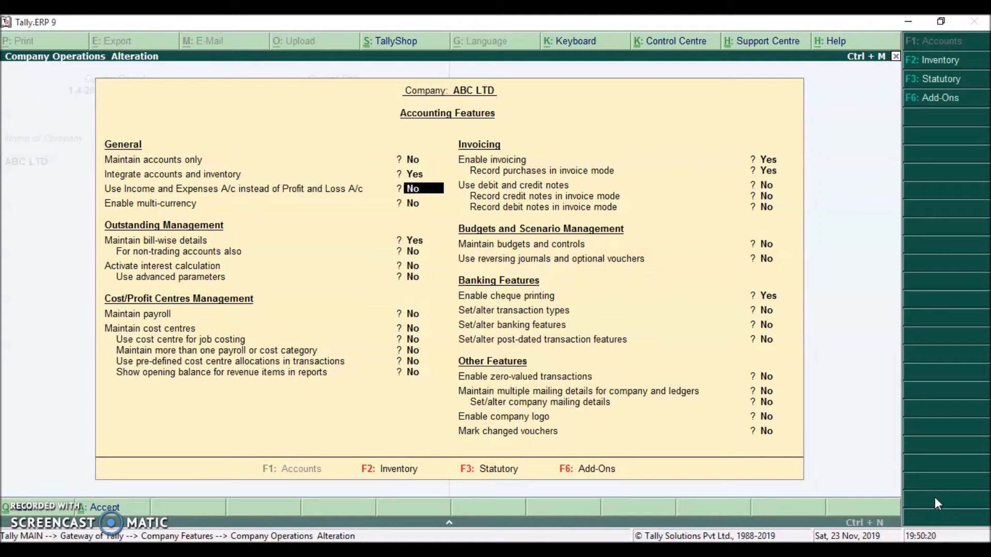
- Set "Maintain accounts only" to Yes, keep the remaining accounting features as they are, and accept the form
{"action": "key", "text": "Up"}
{"action": "key", "text": "Up"}
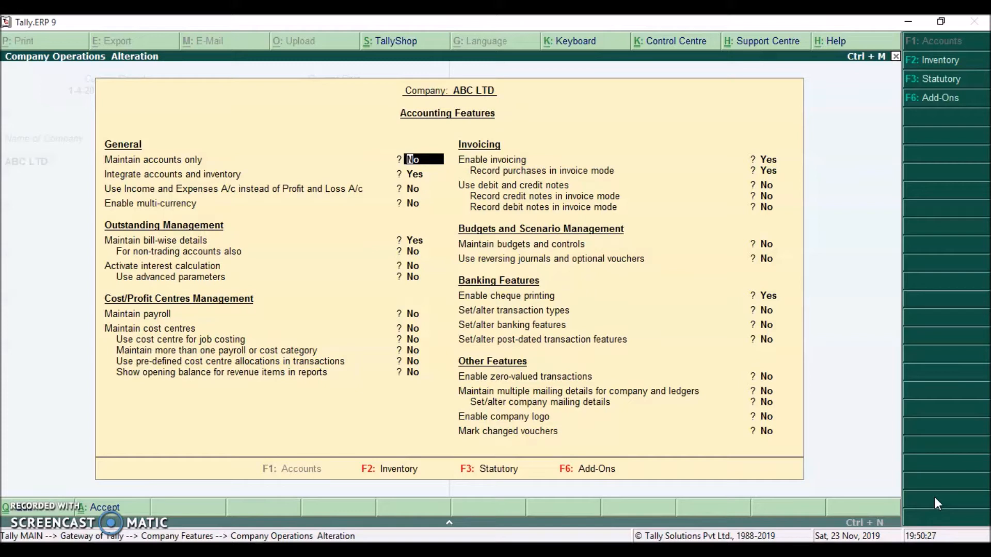
{"action": "type", "text": "y"}
{"action": "key", "text": "Return"}
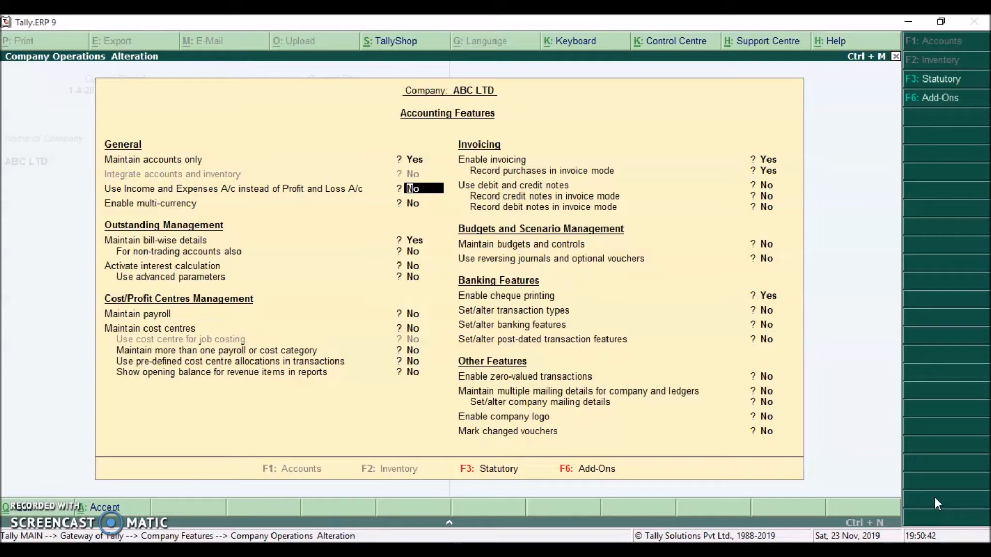
{"action": "key", "text": "Return"}
{"action": "key", "text": "Return"}
{"action": "key", "text": "Return"}
{"action": "key", "text": "Return"}
{"action": "key", "text": "Return"}
{"action": "key", "text": "Return"}
{"action": "key", "text": "Return"}
{"action": "key", "text": "Return"}
{"action": "key", "text": "Return"}
{"action": "key", "text": "Return"}
{"action": "key", "text": "Return"}
{"action": "key", "text": "Return"}
{"action": "key", "text": "Return"}
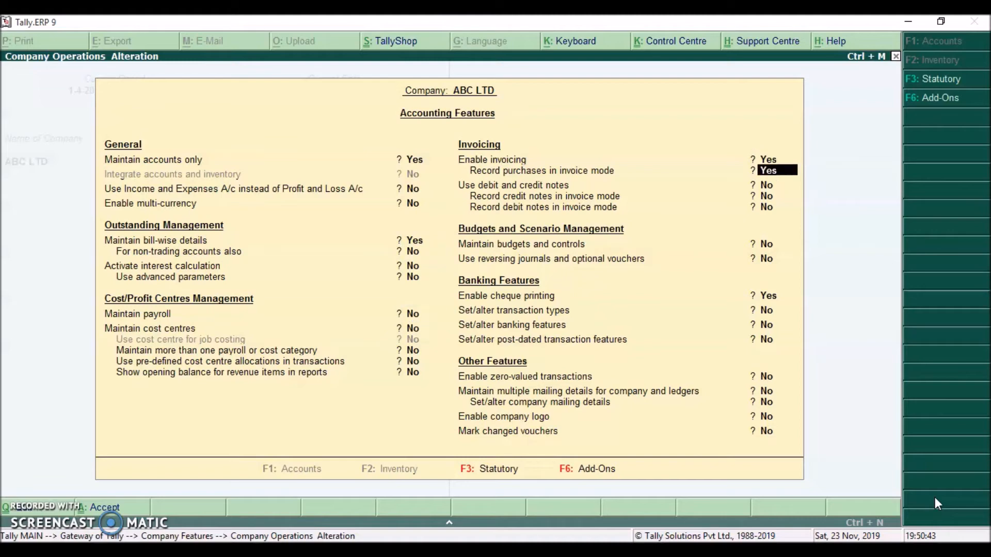
{"action": "key", "text": "Return"}
{"action": "key", "text": "Return"}
{"action": "key", "text": "Return"}
{"action": "key", "text": "Return"}
{"action": "key", "text": "Return"}
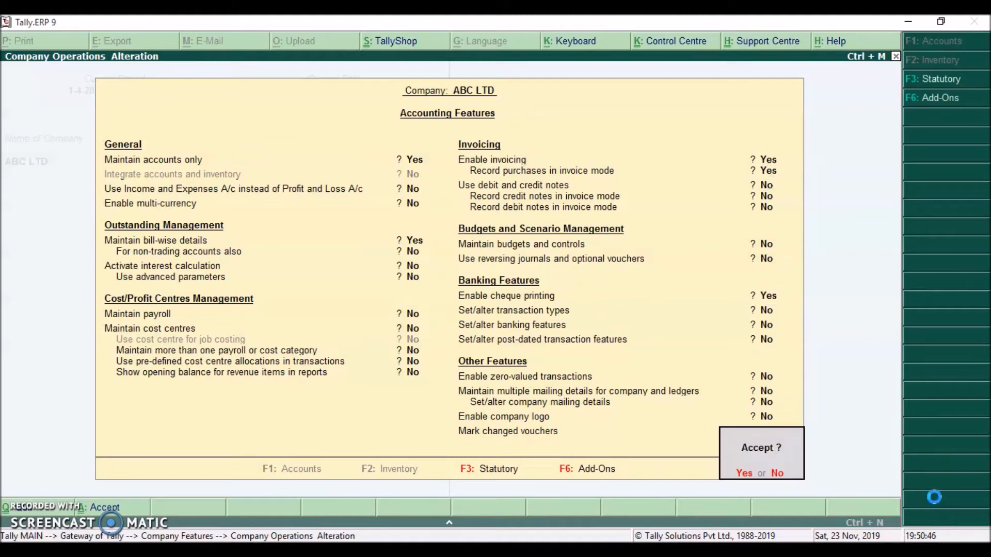
{"action": "key", "text": "Return"}
{"action": "key", "text": "Escape"}
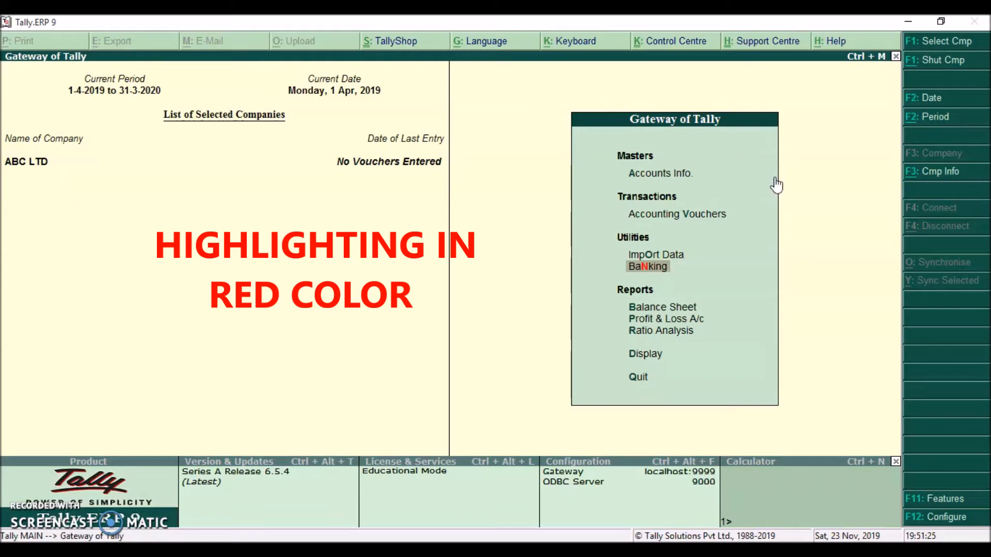
- Open Accounts Info. from the Gateway of Tally
{"action": "left_click", "coordinate": [679, 180]}
{"action": "key", "text": "Up"}
{"action": "key", "text": "Up"}
{"action": "key", "text": "Up"}
{"action": "key", "text": "Up"}
{"action": "key", "text": "Down"}
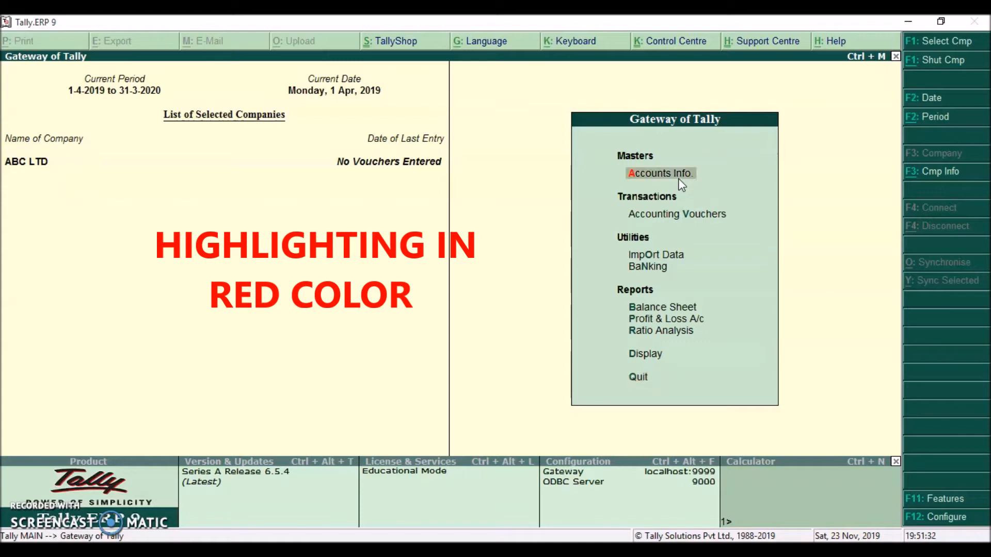
{"action": "left_click", "coordinate": [858, 168]}
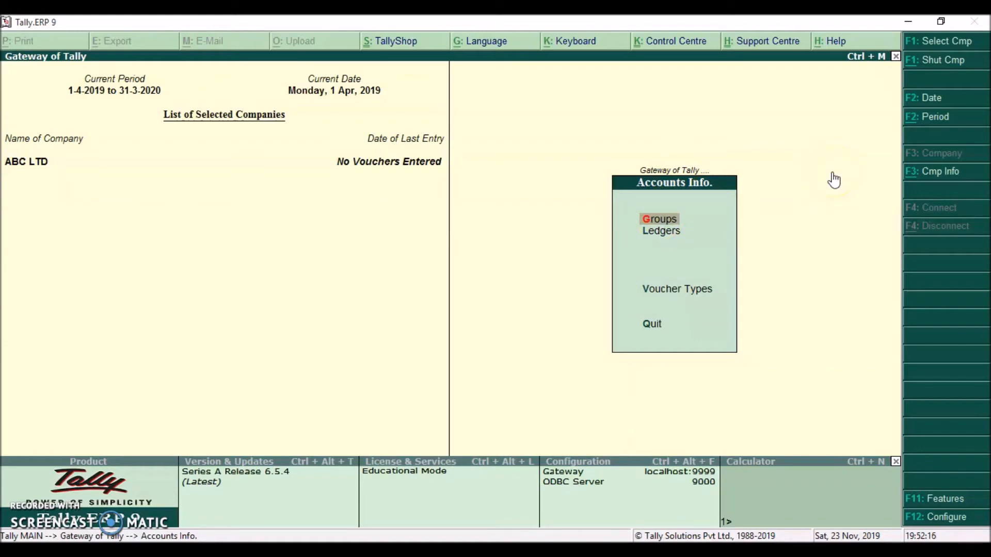
{"action": "key", "text": "Down"}
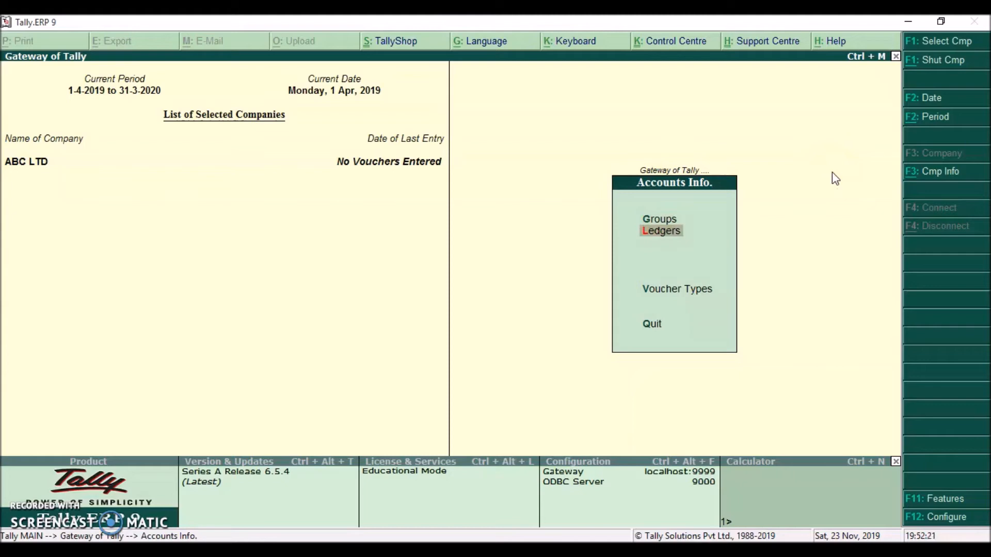
{"action": "key", "text": "Down"}
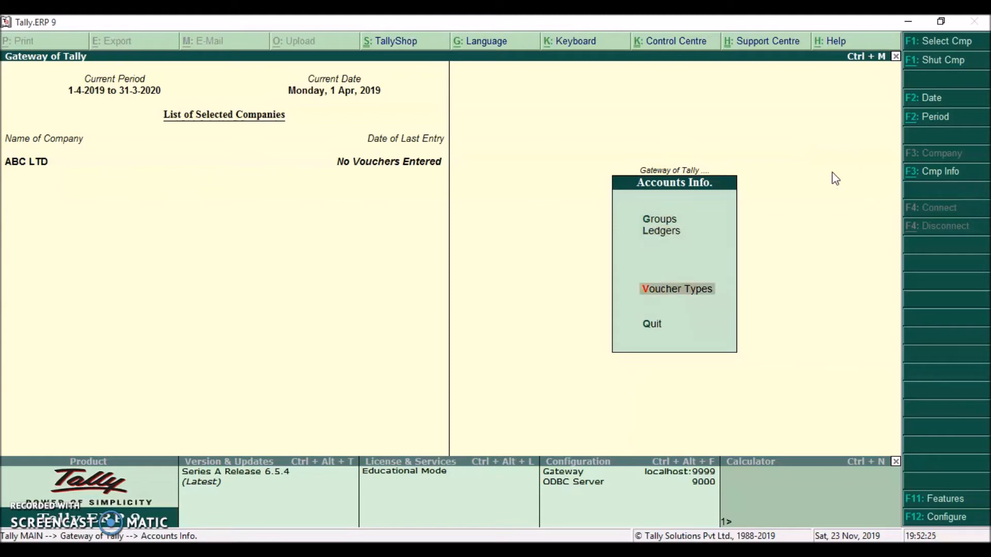
{"action": "key", "text": "Up"}
{"action": "key", "text": "Up"}
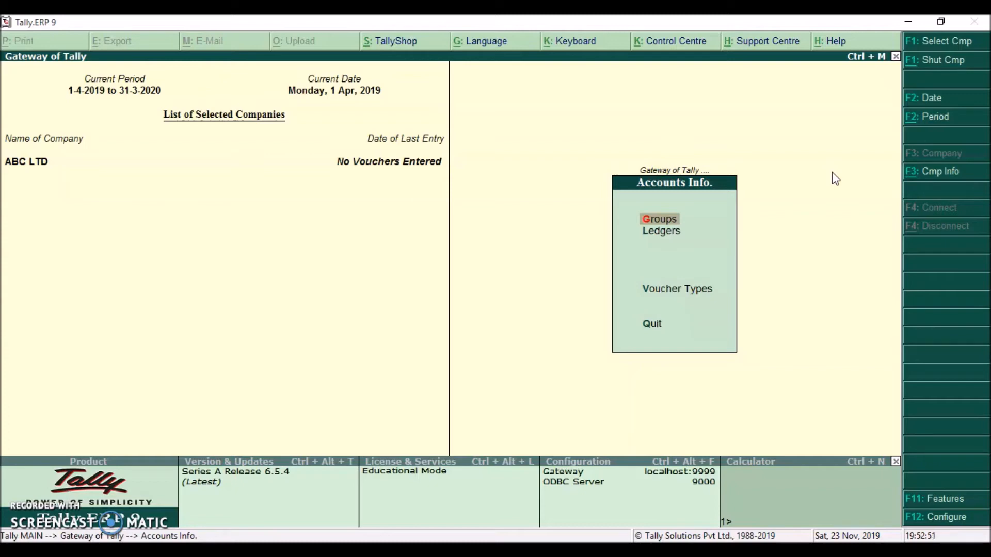
- Display the list of account groups for ABC LTD and read through it from start to end
{"action": "key", "text": "Return"}
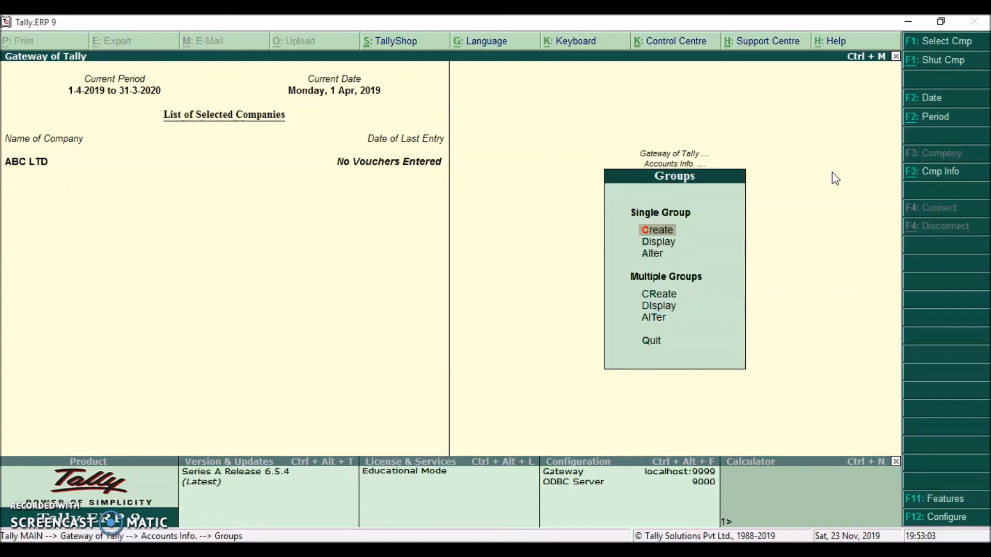
{"action": "key", "text": "Down"}
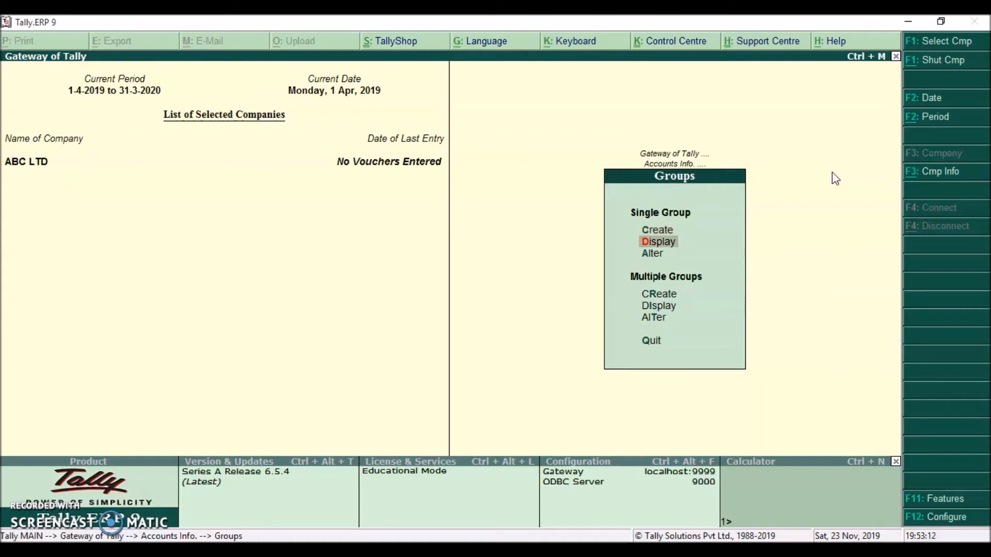
{"action": "key", "text": "Return"}
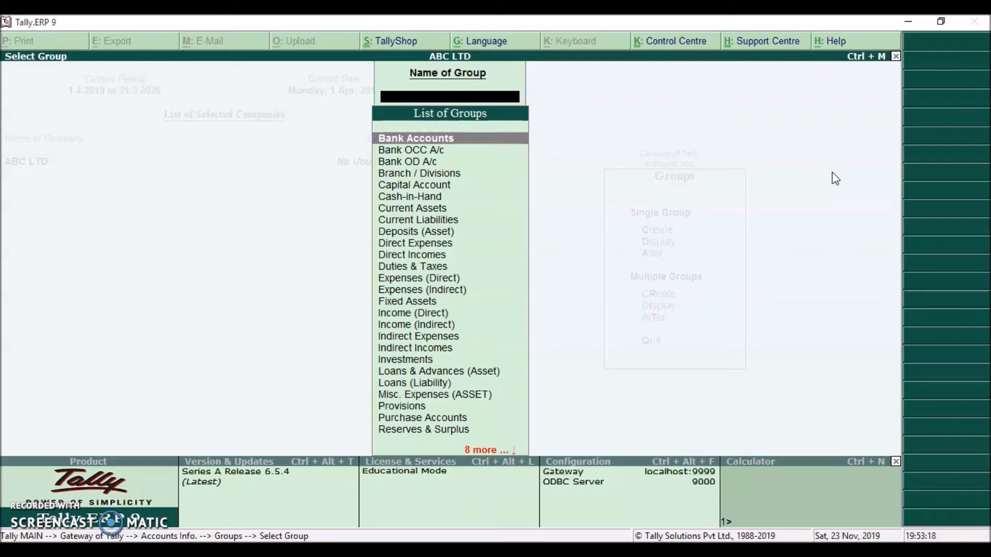
{"action": "key", "text": "Down"}
{"action": "key", "text": "Down"}
{"action": "key", "text": "Down"}
{"action": "key", "text": "Down"}
{"action": "key", "text": "Down"}
{"action": "key", "text": "Down"}
{"action": "key", "text": "Down"}
{"action": "key", "text": "Down"}
{"action": "key", "text": "Down"}
{"action": "key", "text": "Down"}
{"action": "key", "text": "Down"}
{"action": "key", "text": "Down"}
{"action": "key", "text": "Down"}
{"action": "key", "text": "Down"}
{"action": "key", "text": "Down"}
{"action": "key", "text": "Down"}
{"action": "key", "text": "Down"}
{"action": "key", "text": "Down"}
{"action": "key", "text": "Down"}
{"action": "key", "text": "Down"}
{"action": "key", "text": "Down"}
{"action": "key", "text": "Down"}
{"action": "key", "text": "Down"}
{"action": "key", "text": "Down"}
{"action": "key", "text": "Up"}
{"action": "key", "text": "Up"}
{"action": "key", "text": "Up"}
{"action": "key", "text": "Up"}
{"action": "key", "text": "Up"}
{"action": "key", "text": "Up"}
{"action": "key", "text": "Up"}
{"action": "key", "text": "Up"}
{"action": "key", "text": "Up"}
{"action": "key", "text": "Up"}
{"action": "key", "text": "Up"}
{"action": "key", "text": "Up"}
{"action": "key", "text": "Up"}
{"action": "key", "text": "Down"}
{"action": "key", "text": "Down"}
{"action": "key", "text": "Down"}
{"action": "key", "text": "Down"}
{"action": "key", "text": "Down"}
{"action": "key", "text": "Down"}
{"action": "key", "text": "Down"}
{"action": "key", "text": "Down"}
{"action": "key", "text": "Down"}
{"action": "key", "text": "Down"}
{"action": "key", "text": "Down"}
{"action": "key", "text": "Down"}
{"action": "key", "text": "Down"}
{"action": "key", "text": "Up"}
{"action": "key", "text": "Up"}
{"action": "key", "text": "Up"}
{"action": "key", "text": "Up"}
{"action": "key", "text": "Up"}
{"action": "key", "text": "Up"}
{"action": "key", "text": "Up"}
{"action": "key", "text": "Up"}
{"action": "key", "text": "Up"}
{"action": "key", "text": "Up"}
{"action": "key", "text": "Up"}
{"action": "key", "text": "Up"}
{"action": "key", "text": "Up"}
{"action": "key", "text": "Up"}
{"action": "key", "text": "Up"}
{"action": "key", "text": "Up"}
{"action": "key", "text": "Up"}
{"action": "key", "text": "Up"}
{"action": "key", "text": "Up"}
{"action": "key", "text": "Up"}
{"action": "key", "text": "Escape"}
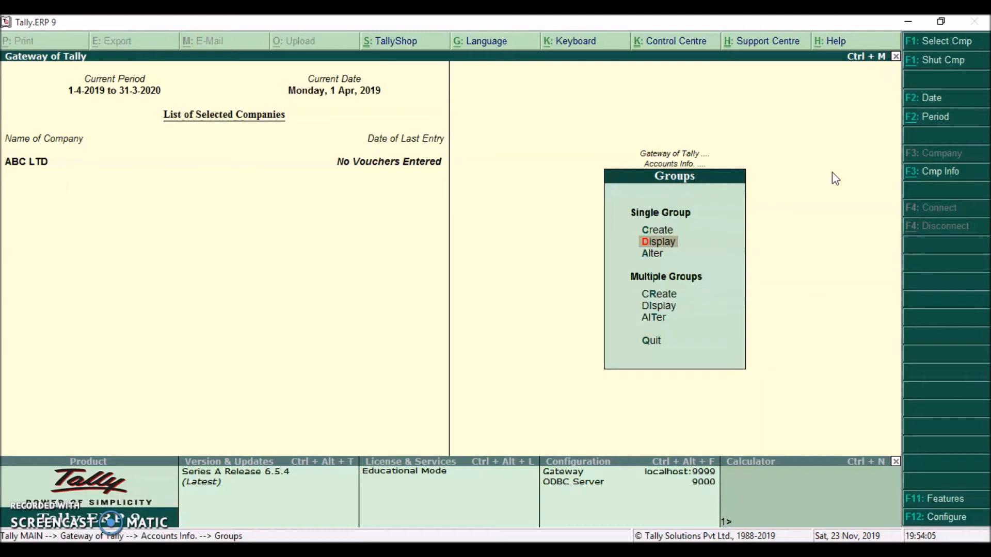
{"action": "key", "text": "Escape"}
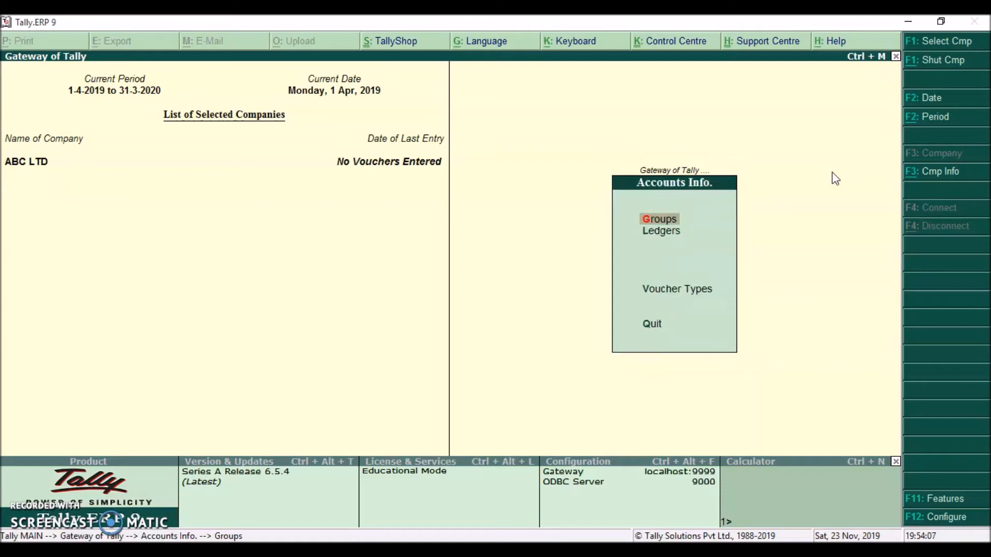
- Display the list of existing single ledgers of ABC LTD
{"action": "key", "text": "Down"}
{"action": "key", "text": "Return"}
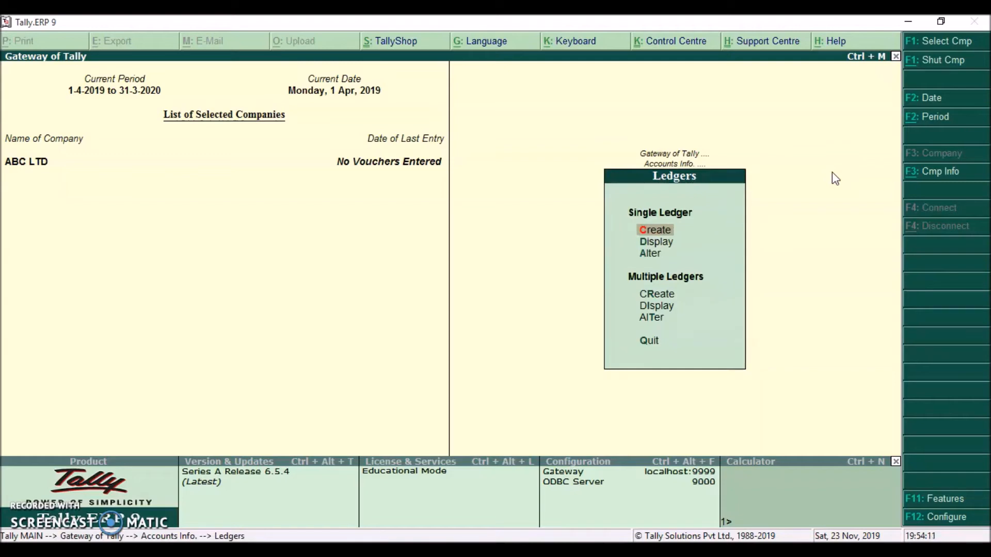
{"action": "key", "text": "Down"}
{"action": "key", "text": "Down"}
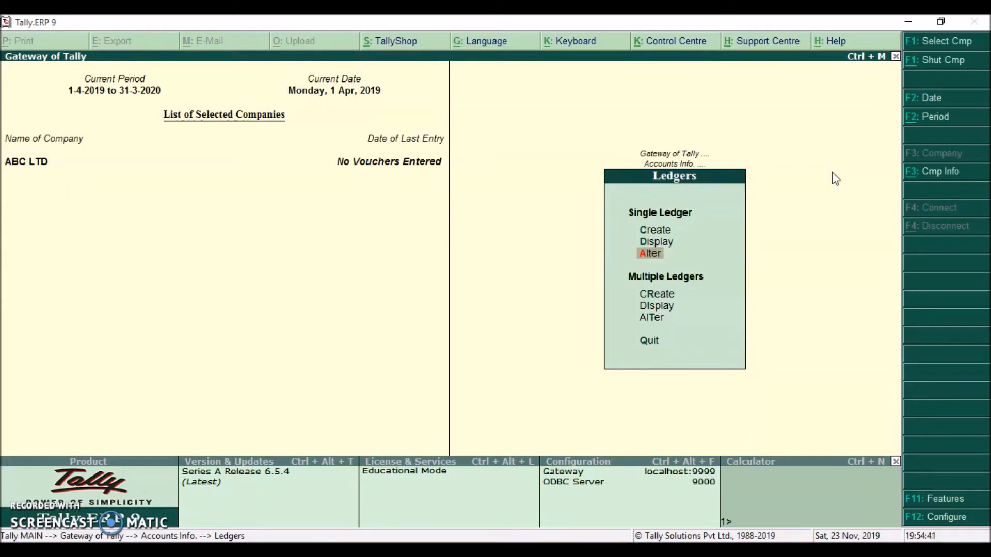
{"action": "key", "text": "Up"}
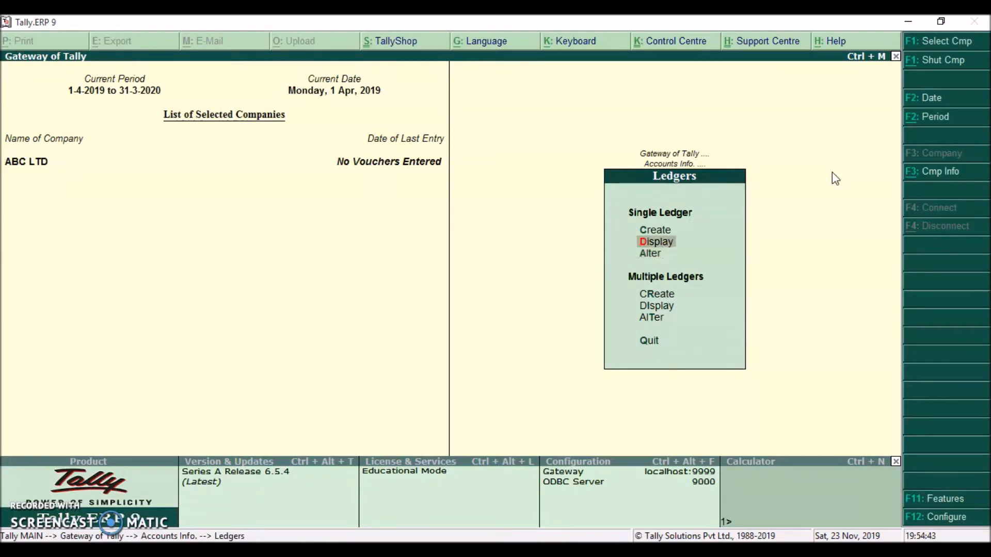
{"action": "key", "text": "Return"}
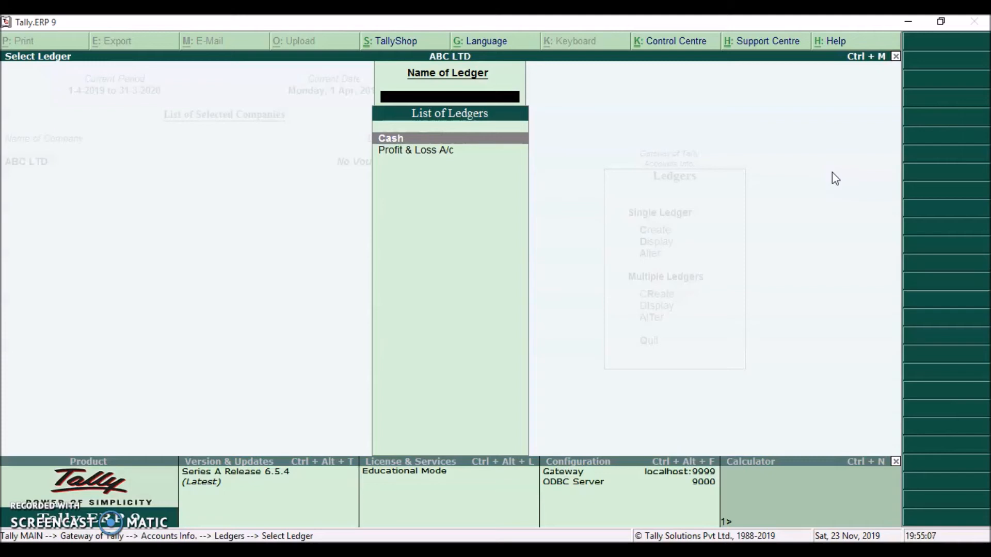
{"action": "key", "text": "Escape"}
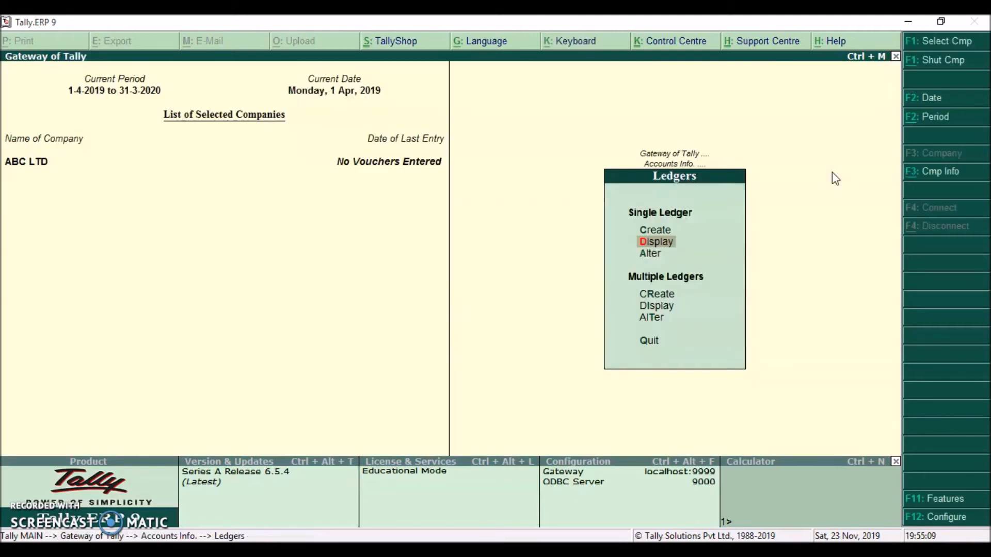
- Create a single ledger named Share Capital under Capital Account, keeping the default mailing and bank details and leaving the opening balance blank
{"action": "key", "text": "Up"}
{"action": "key", "text": "Return"}
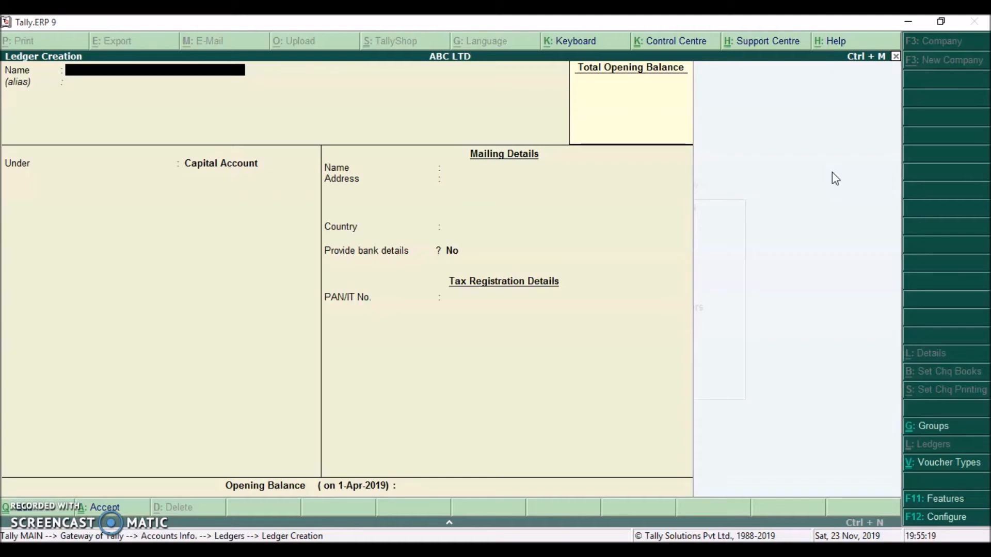
{"action": "type", "text": "Share Capital"}
{"action": "key", "text": "Return"}
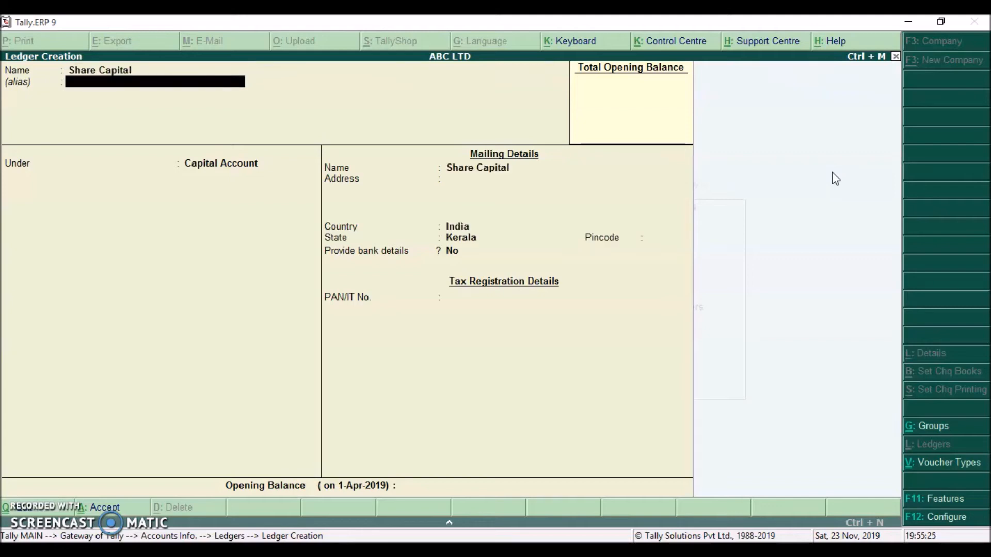
{"action": "key", "text": "Return"}
{"action": "key", "text": "Return"}
{"action": "key", "text": "Return"}
{"action": "key", "text": "Return"}
{"action": "key", "text": "Return"}
{"action": "key", "text": "Return"}
{"action": "key", "text": "Return"}
{"action": "key", "text": "Return"}
{"action": "key", "text": "Return"}
{"action": "key", "text": "Return"}
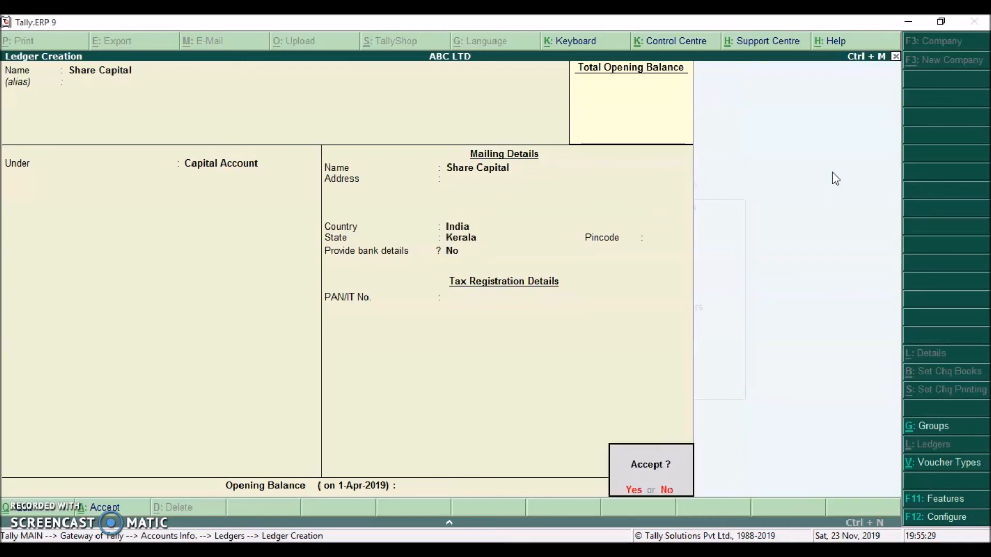
{"action": "key", "text": "Return"}
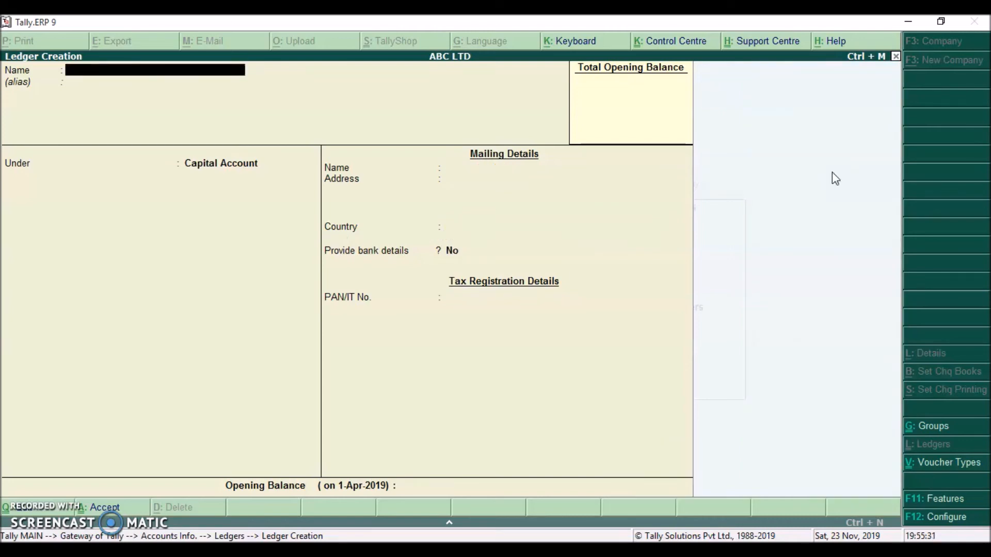
- Name the new ledger Salary Expenses, leave its alias blank and proceed to the choice of its parent group
{"action": "type", "text": "Salary Expenses"}
{"action": "key", "text": "Return"}
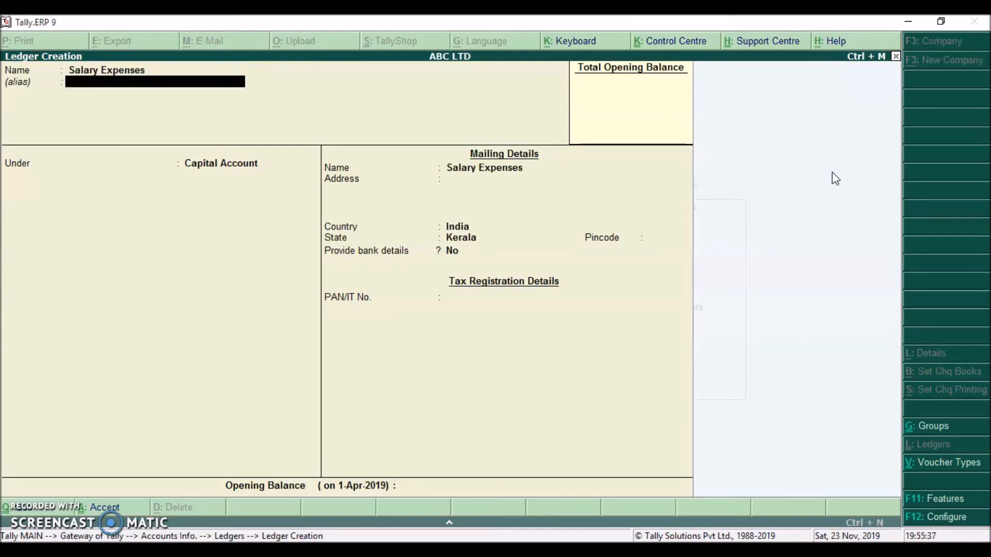
{"action": "key", "text": "Return"}
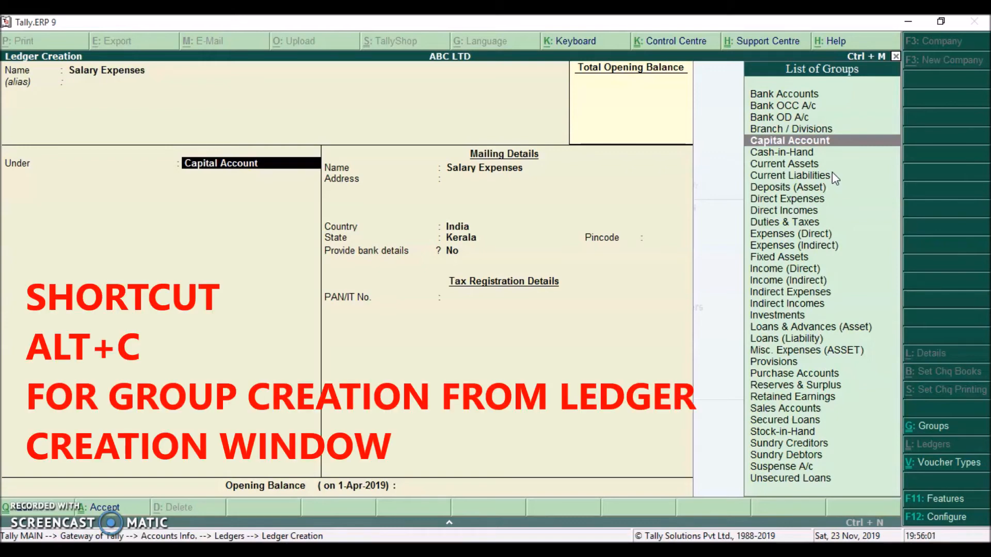
- Create a new group STAFF COST under Indirect Expenses from within the ledger form, keeping its default options, and assign Salary Expenses to it
{"action": "key", "text": "alt+c"}
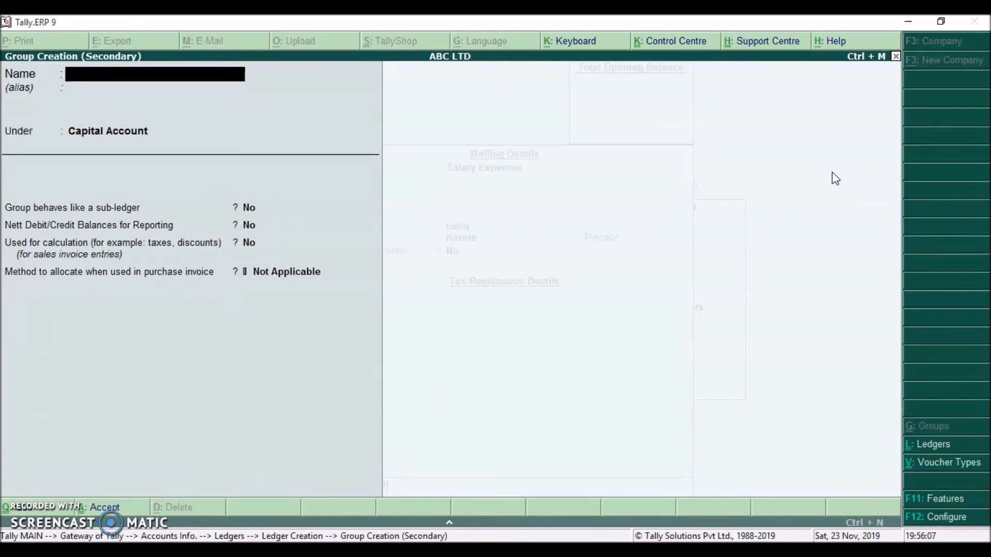
{"action": "type", "text": "STAFF COST"}
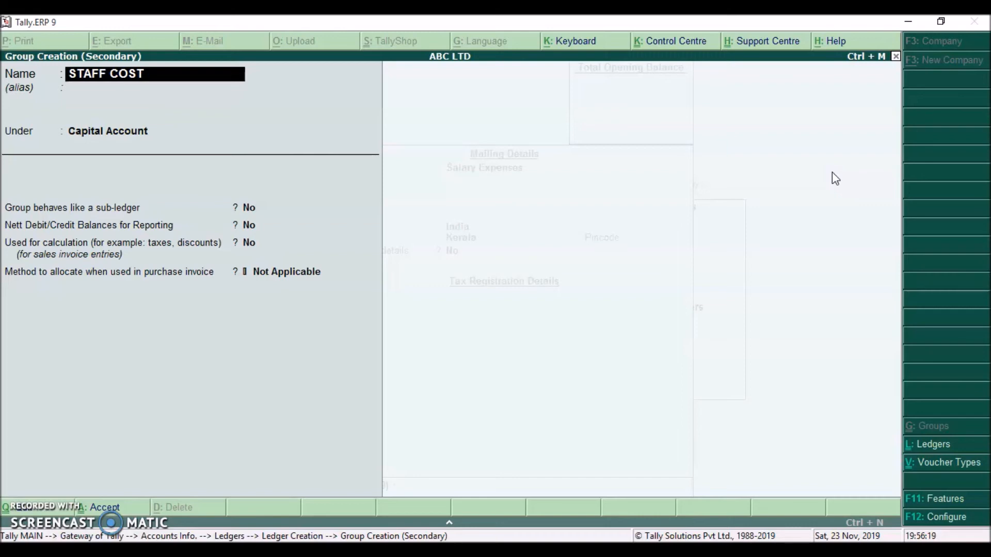
{"action": "key", "text": "Return"}
{"action": "key", "text": "Return"}
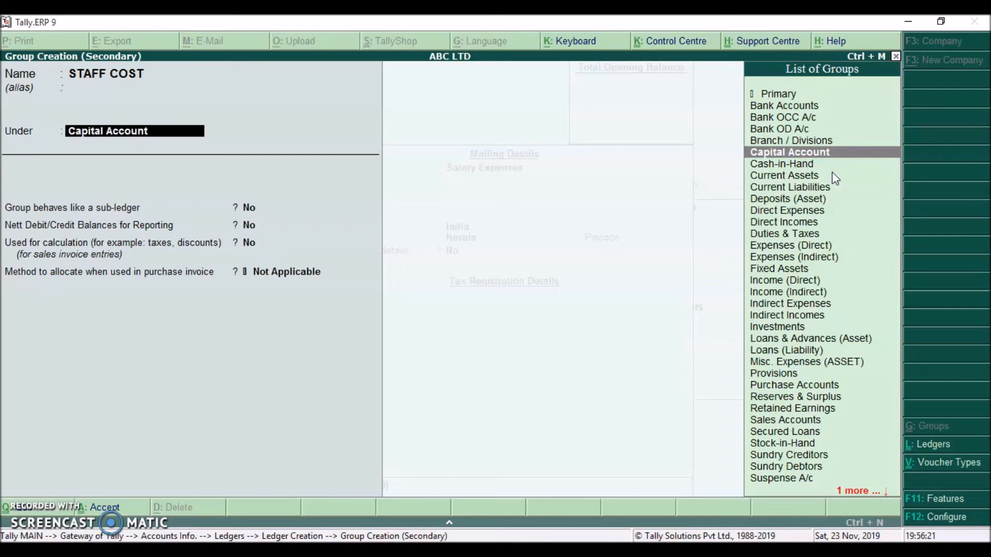
{"action": "type", "text": "INDIREC"}
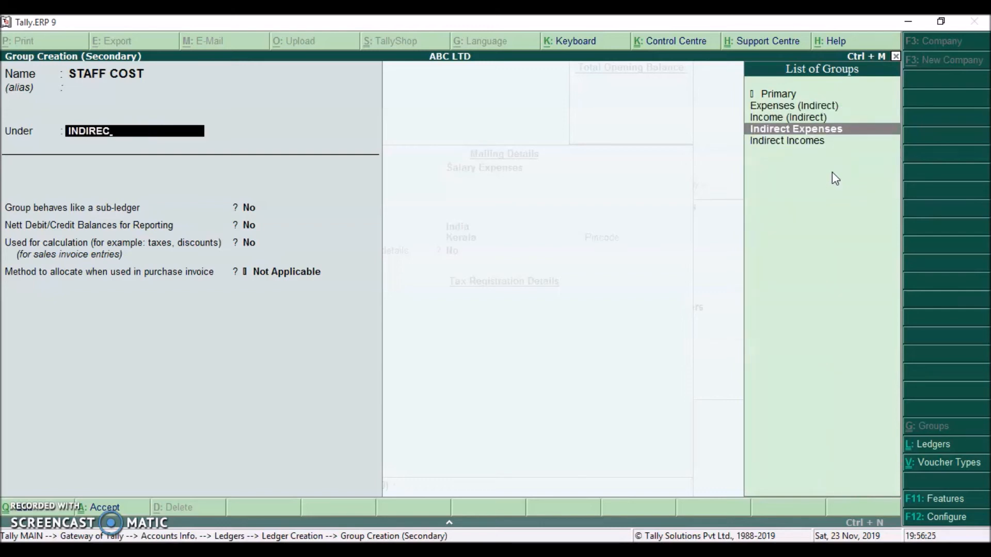
{"action": "key", "text": "Return"}
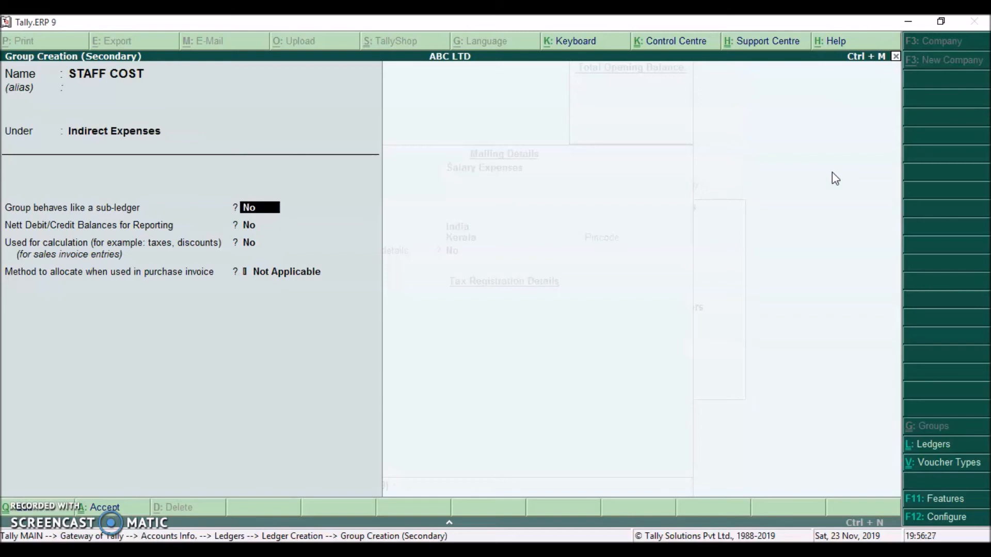
{"action": "key", "text": "Return"}
{"action": "key", "text": "Return"}
{"action": "key", "text": "Return"}
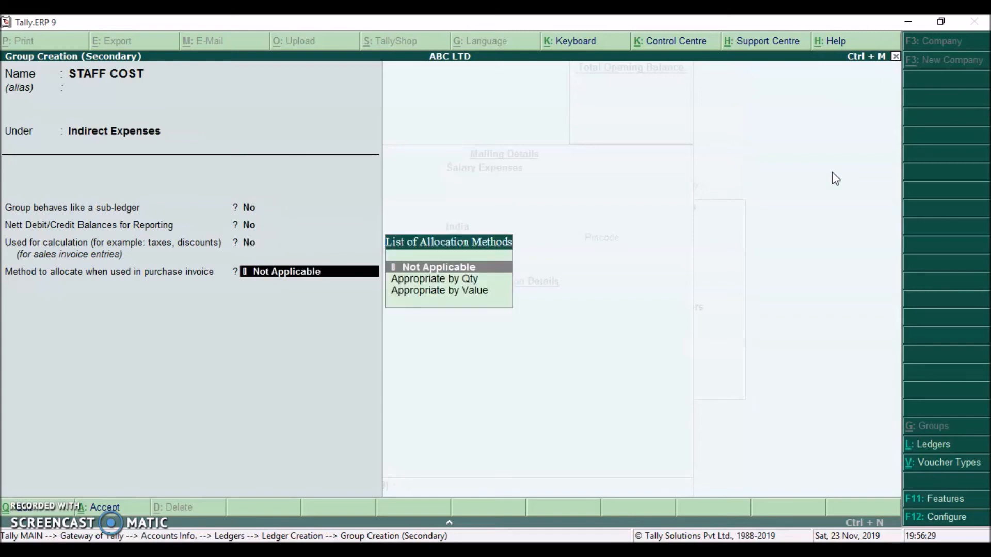
{"action": "key", "text": "Return"}
{"action": "key", "text": "Return"}
{"action": "key", "text": "Return"}
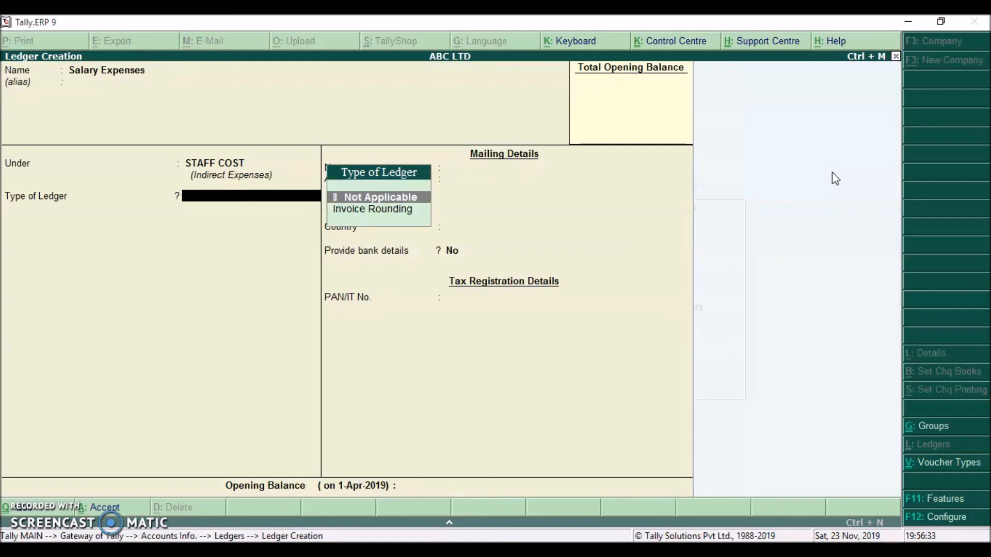
- Set the Salary Expenses ledger type to Not Applicable, keep bank details at No, leave the opening balance blank and accept the ledger
{"action": "key", "text": "Return"}
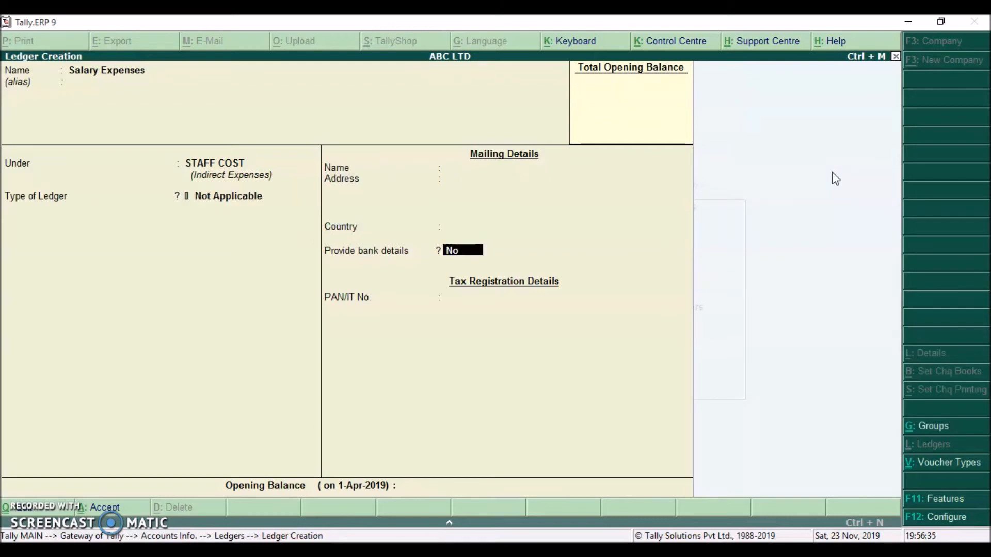
{"action": "key", "text": "Return"}
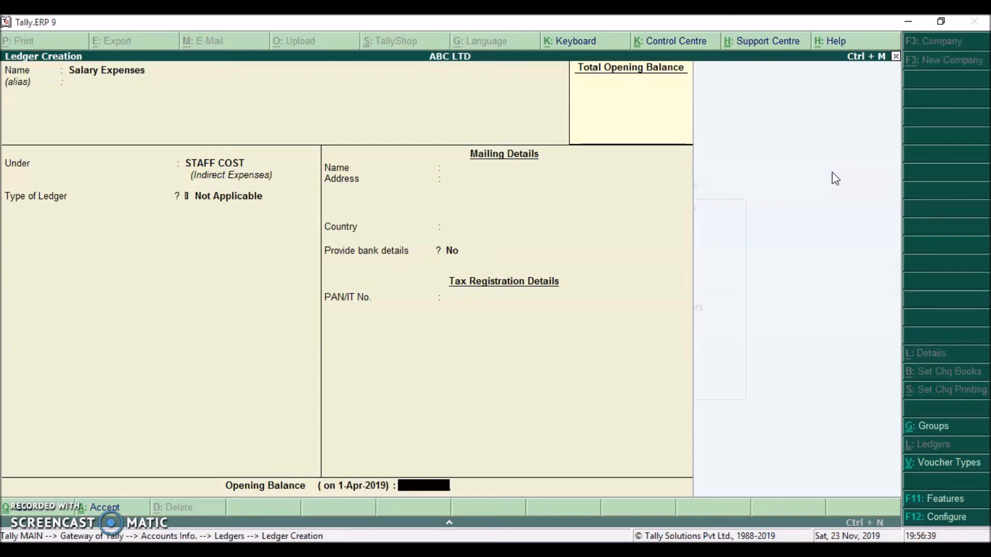
{"action": "key", "text": "Return"}
{"action": "key", "text": "Return"}
- Create a ledger named Rent under Indirect Expenses with ledger type Not Applicable, no bank details and no opening balance
{"action": "type", "text": "Rent"}
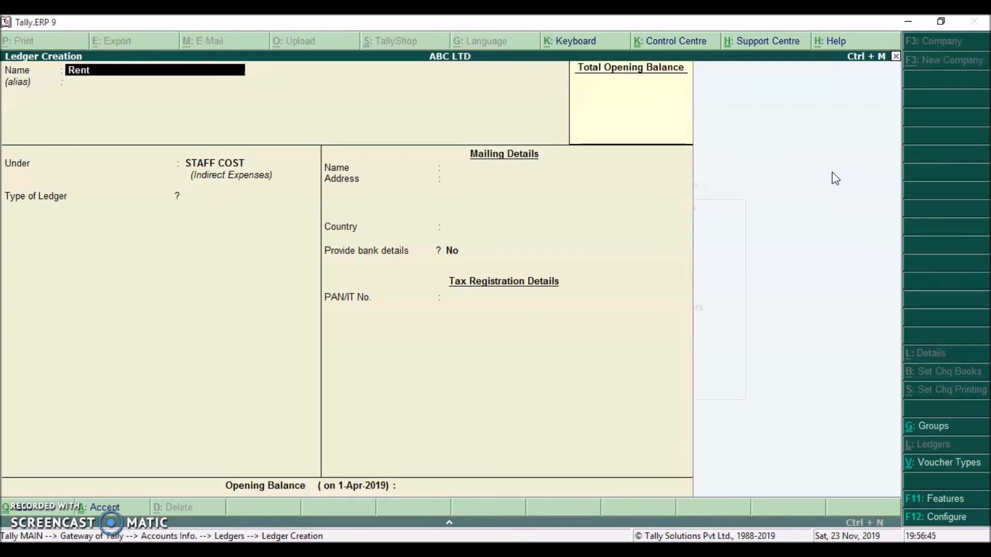
{"action": "key", "text": "Return"}
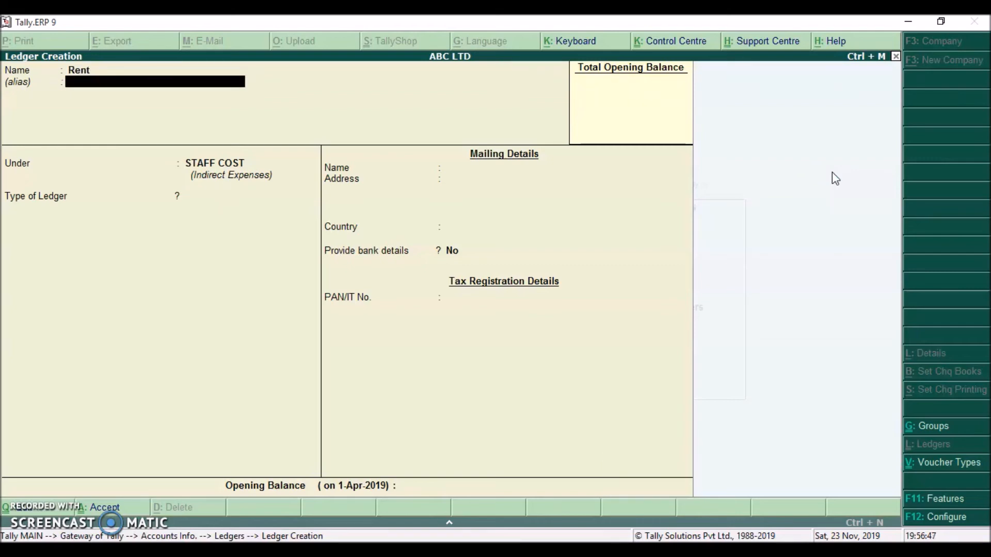
{"action": "key", "text": "Return"}
{"action": "type", "text": "In"}
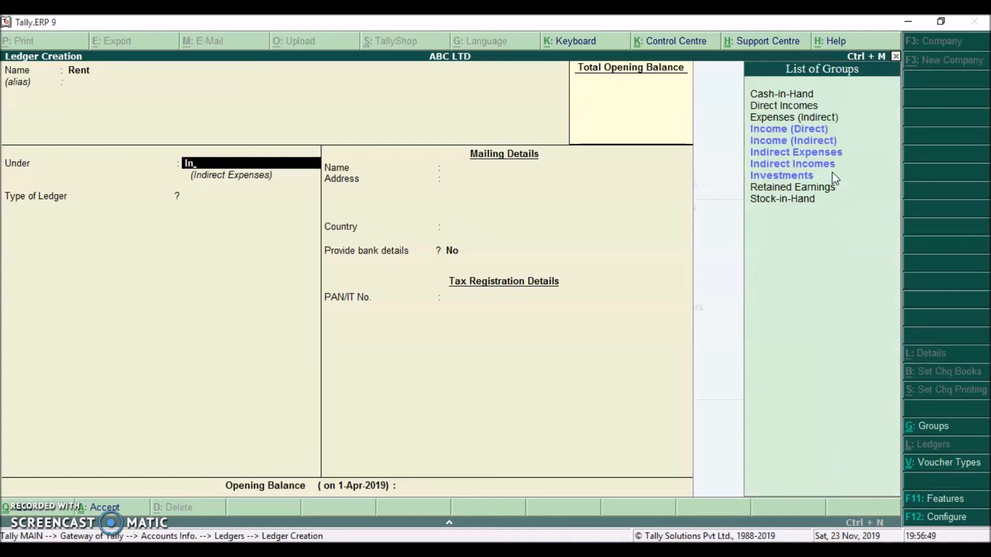
{"action": "type", "text": "di"}
{"action": "key", "text": "Return"}
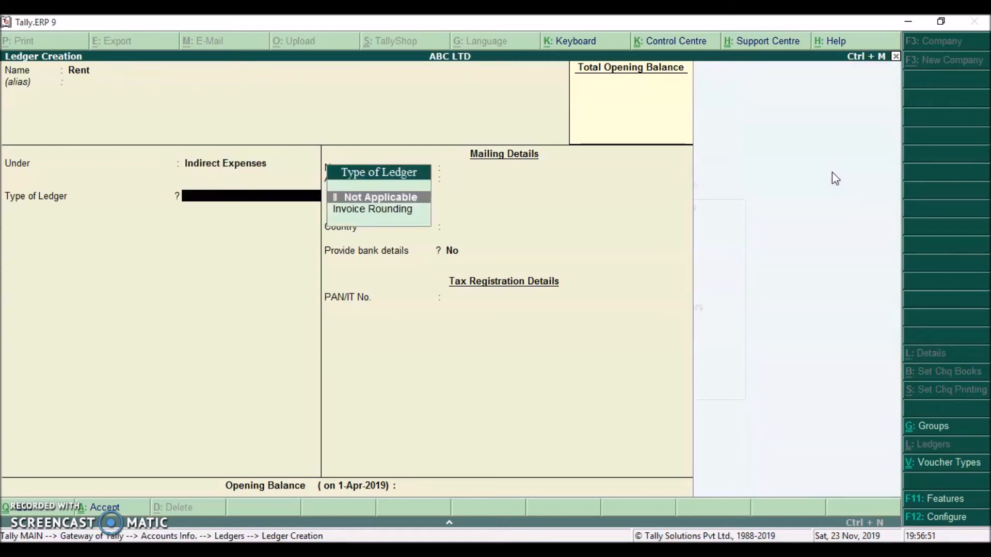
{"action": "key", "text": "Return"}
{"action": "key", "text": "Return"}
{"action": "key", "text": "Return"}
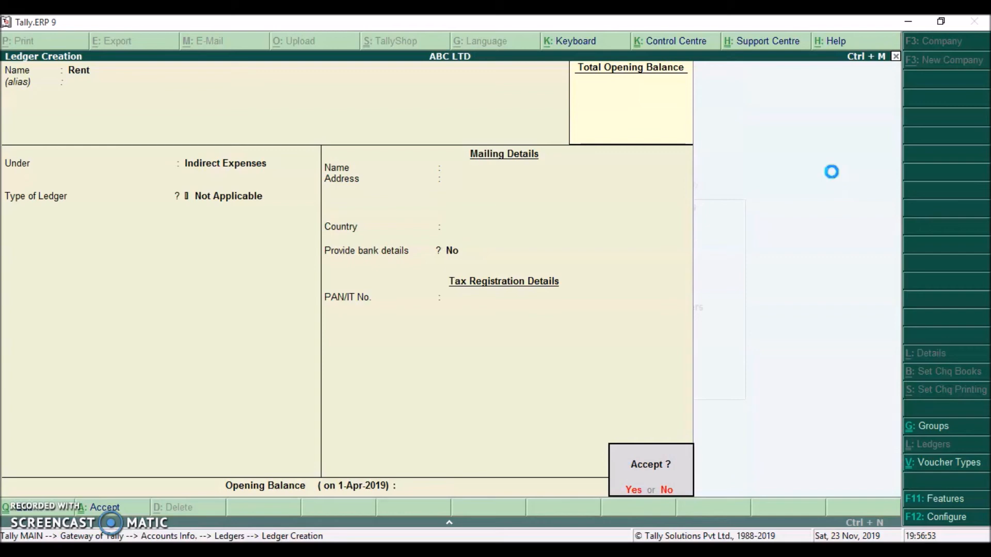
- Create a ledger named Sales 5% under Sales Accounts with ledger type Not Applicable, no bank details and no opening balance
{"action": "type", "text": "Sales"}
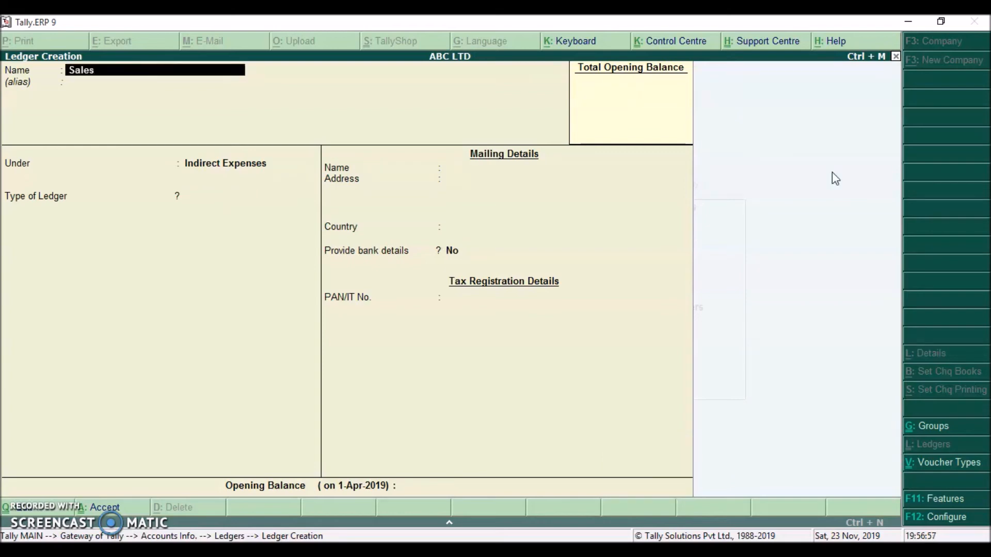
{"action": "type", "text": " 5%"}
{"action": "key", "text": "Return"}
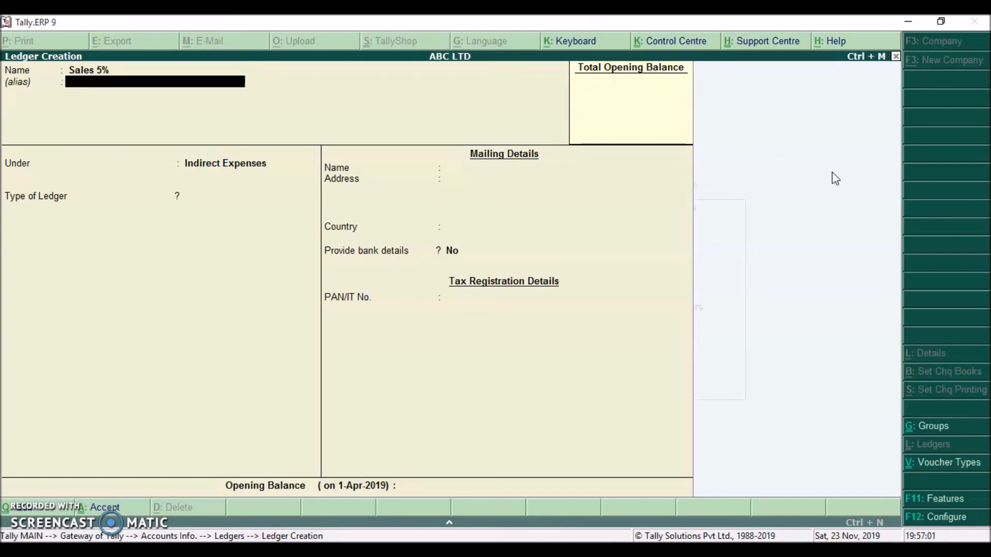
{"action": "key", "text": "Return"}
{"action": "type", "text": "Sales"}
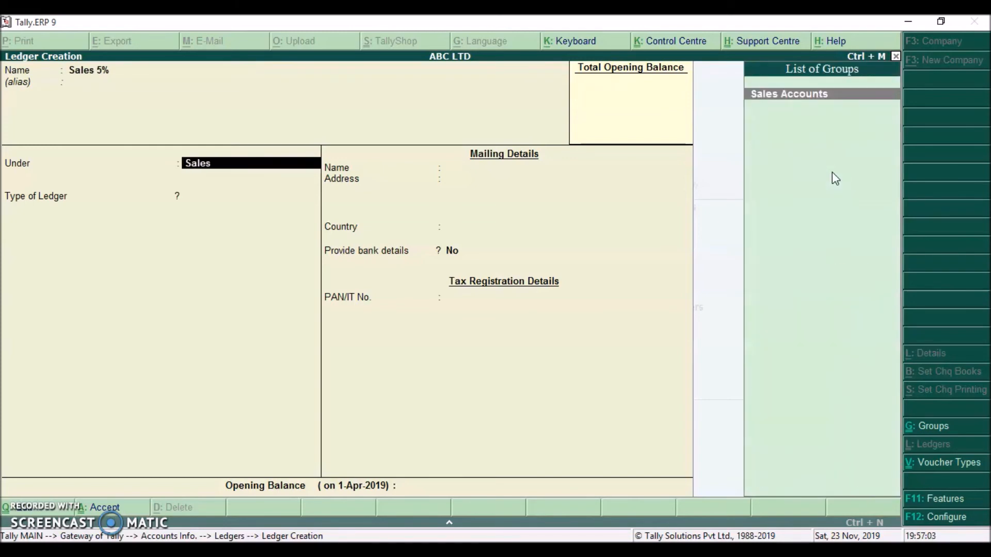
{"action": "key", "text": "Return"}
{"action": "key", "text": "Return"}
{"action": "key", "text": "Return"}
{"action": "key", "text": "Return"}
{"action": "left_click", "coordinate": [835, 178]}
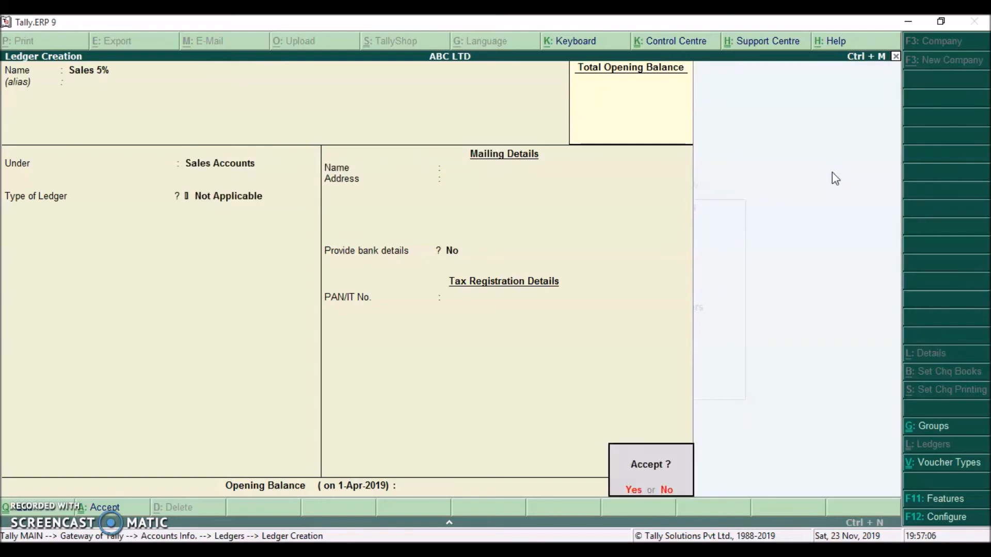
{"action": "key", "text": "Return"}
- Create a ledger named Purchase 5% under Purchase Accounts with ledger type Not Applicable and return to the Gateway of Tally
{"action": "type", "text": "Purc"}
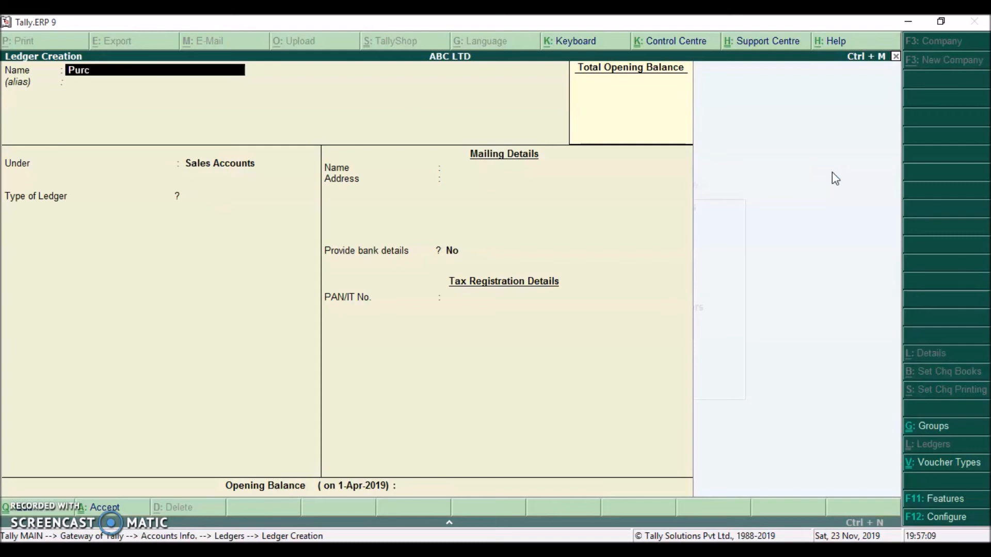
{"action": "type", "text": "hase 5%"}
{"action": "key", "text": "Return"}
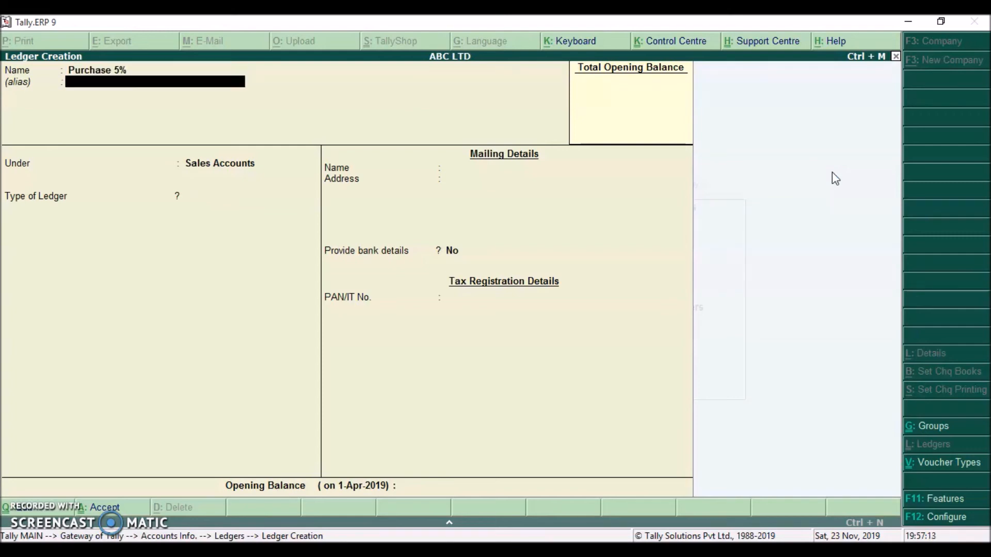
{"action": "key", "text": "Return"}
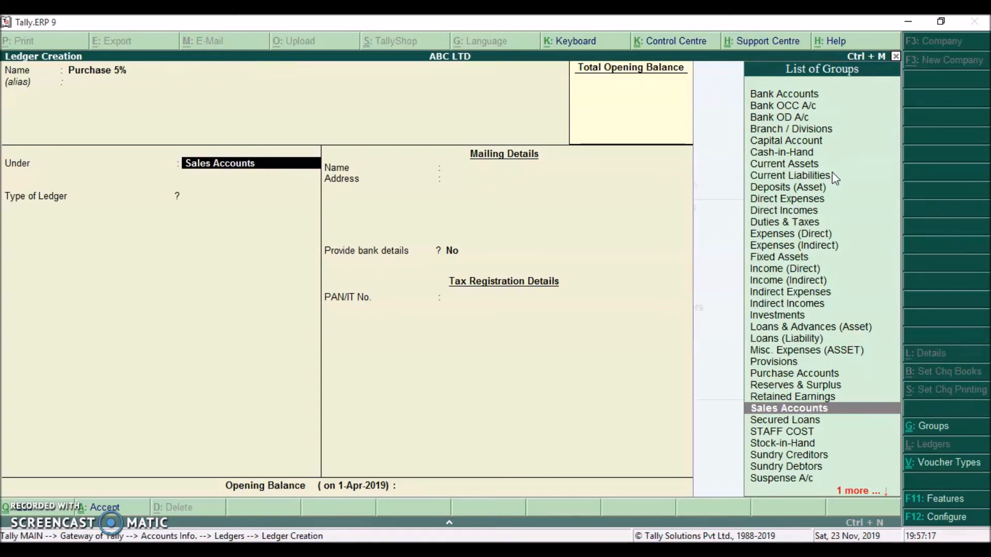
{"action": "type", "text": "Purc"}
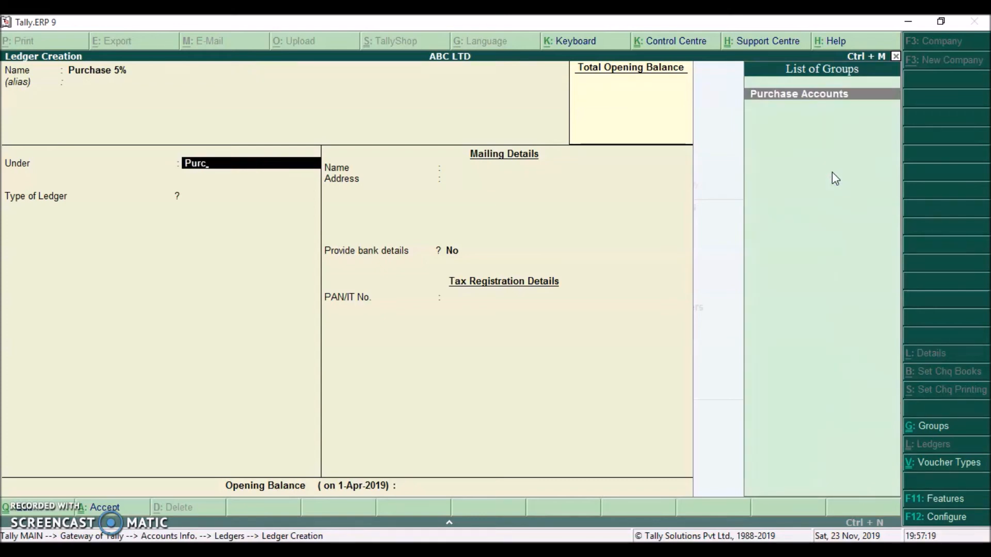
{"action": "key", "text": "Return"}
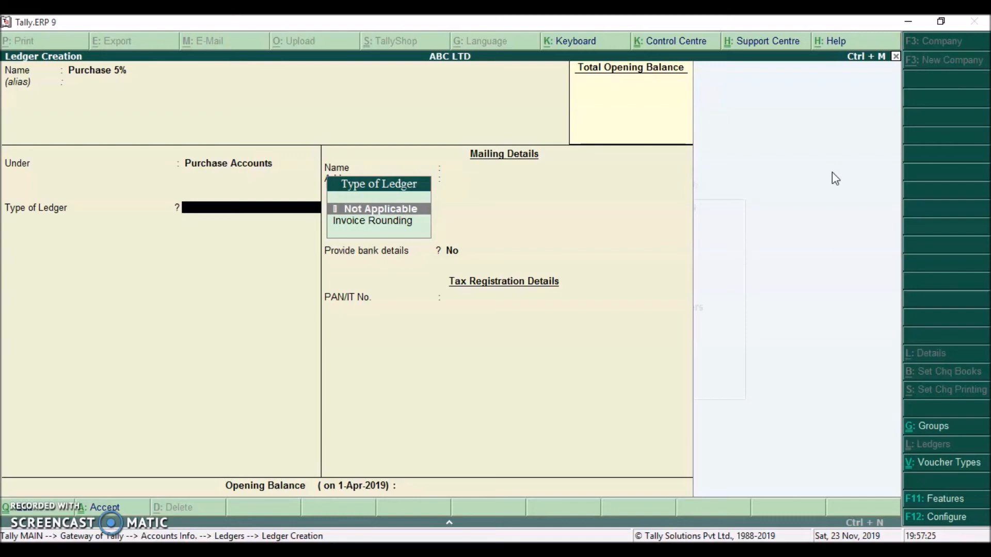
{"action": "key", "text": "Return"}
{"action": "key", "text": "Return"}
{"action": "key", "text": "Return"}
{"action": "key", "text": "Return"}
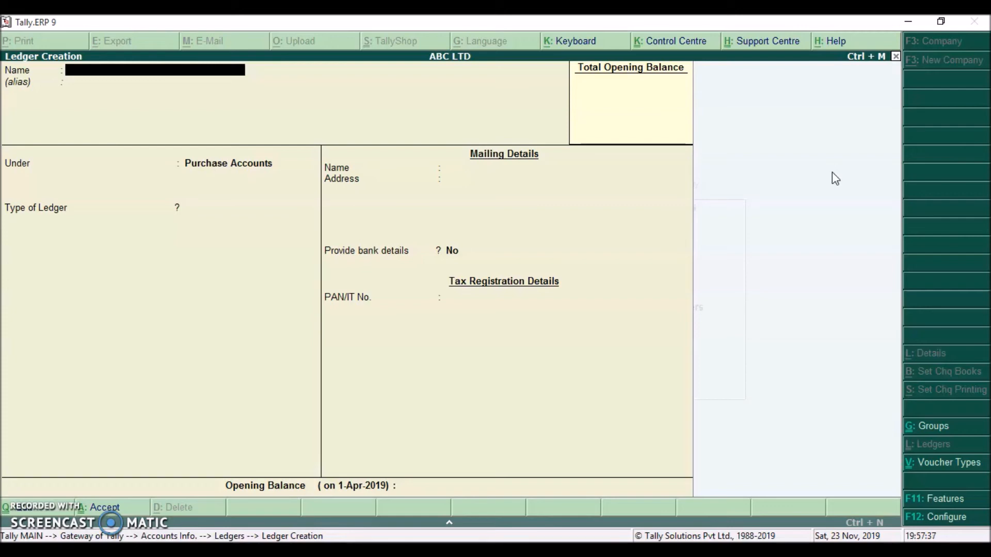
{"action": "key", "text": "Escape"}
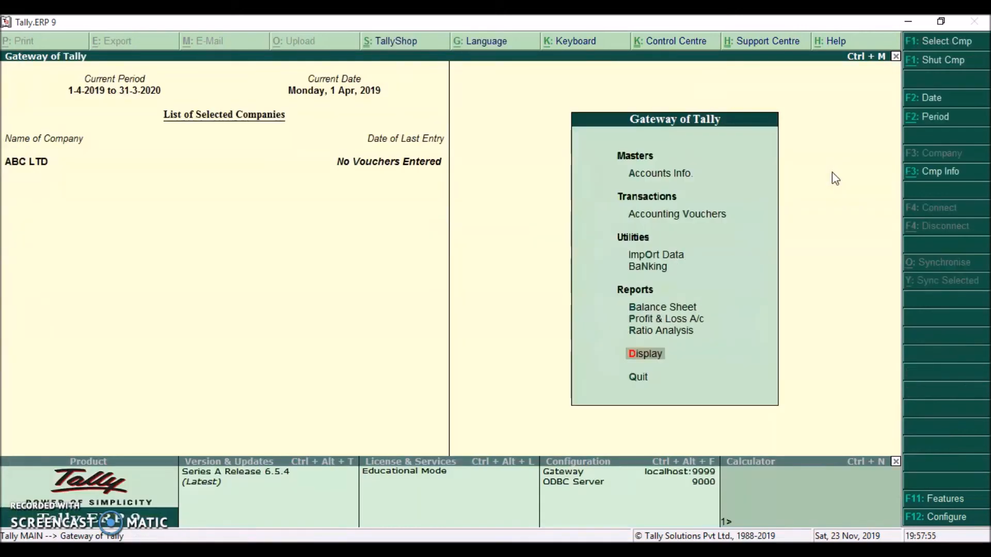
{"action": "key", "text": "Escape"}
{"action": "key", "text": "n"}
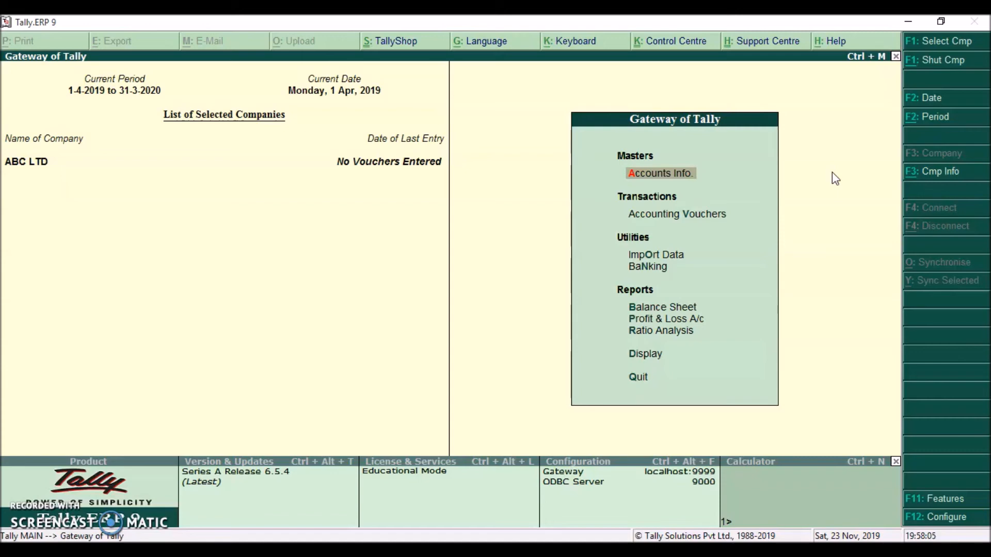
- Display the List of Accounts for ABC LTD
{"action": "key", "text": "Down"}
{"action": "key", "text": "Down"}
{"action": "key", "text": "Down"}
{"action": "key", "text": "Down"}
{"action": "key", "text": "Down"}
{"action": "key", "text": "Down"}
{"action": "key", "text": "Down"}
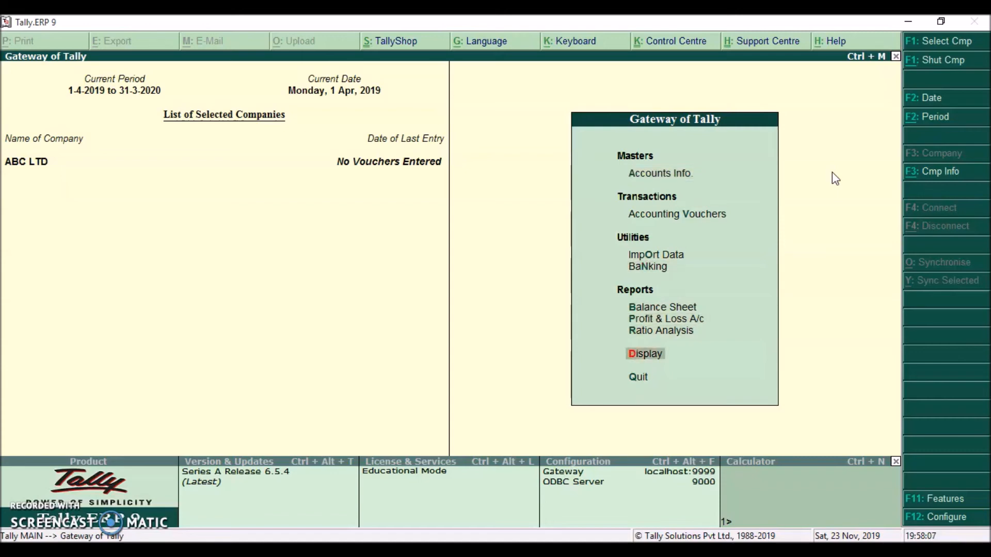
{"action": "key", "text": "Return"}
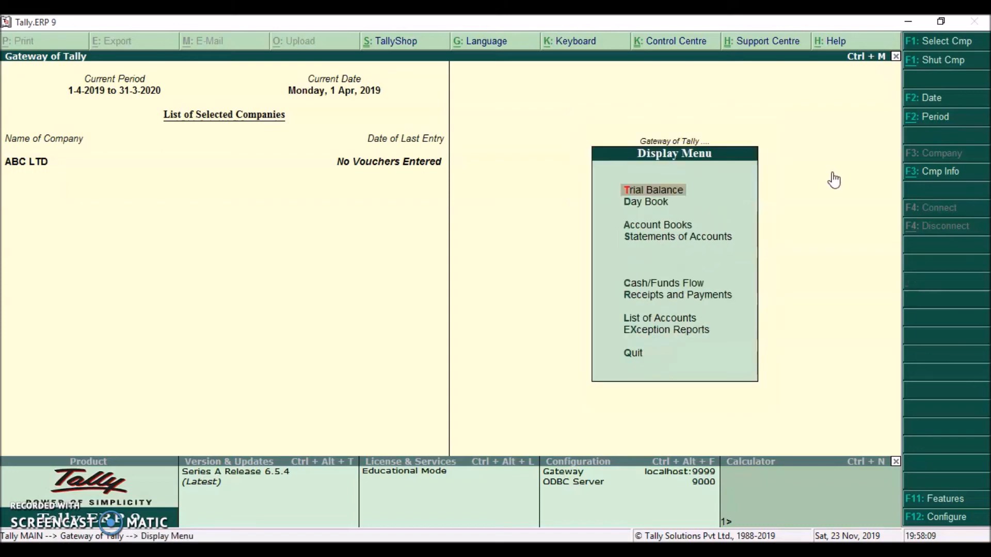
{"action": "key", "text": "Down"}
{"action": "key", "text": "Down"}
{"action": "key", "text": "Down"}
{"action": "key", "text": "Down"}
{"action": "key", "text": "Down"}
{"action": "key", "text": "Down"}
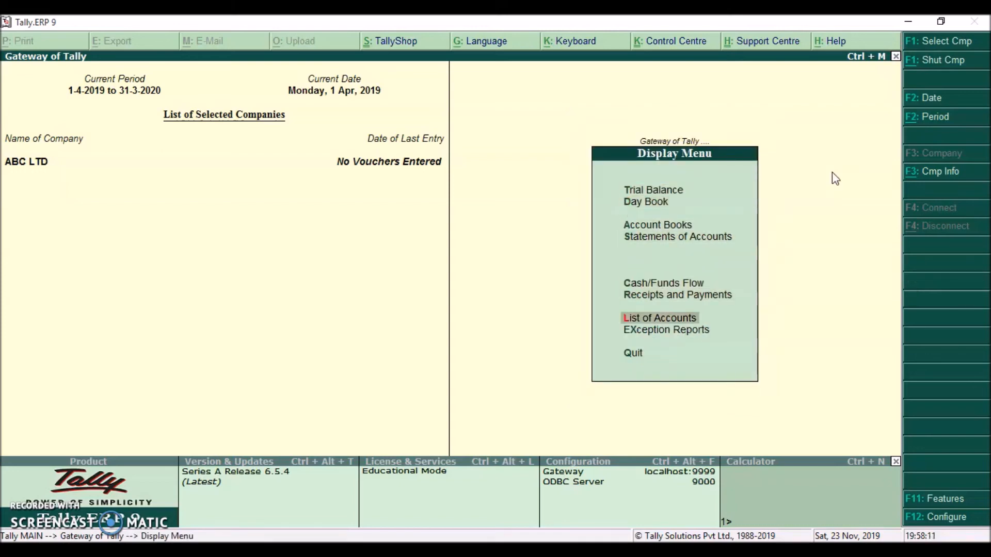
{"action": "key", "text": "Return"}
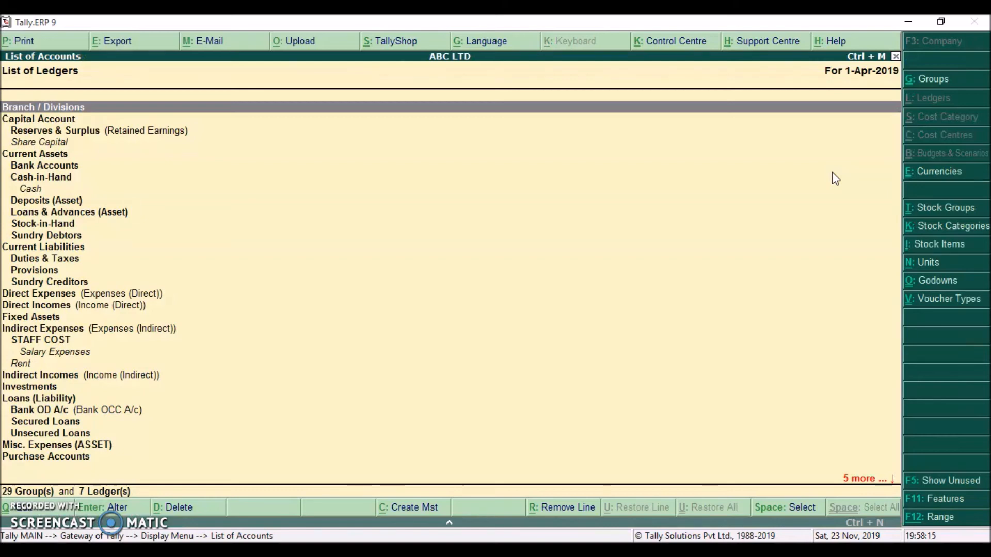
- Examine where Share Capital, Cash, Salary Expenses and Rent sit under their groups in the List of Accounts
{"action": "key", "text": "Down"}
{"action": "key", "text": "Down"}
{"action": "key", "text": "Down"}
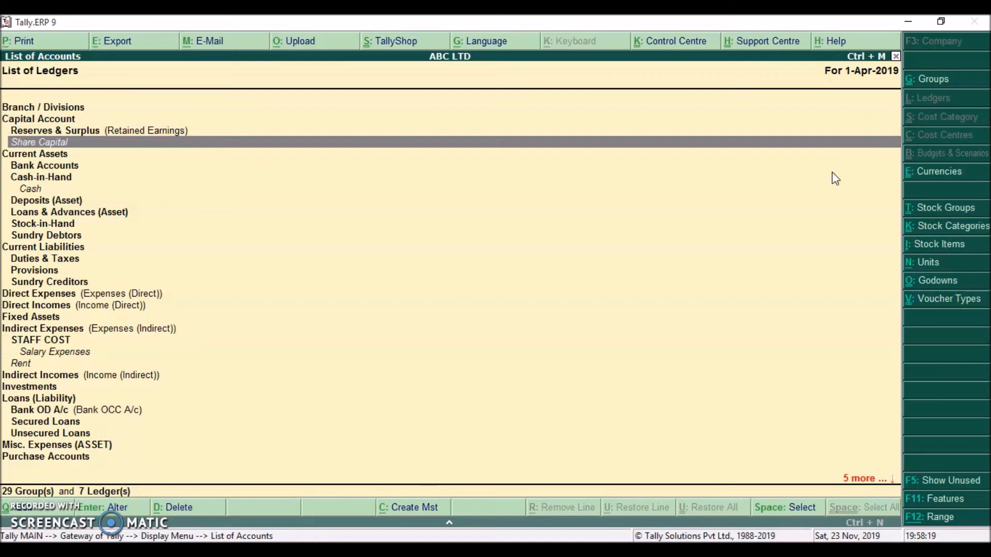
{"action": "key", "text": "Down"}
{"action": "key", "text": "Down"}
{"action": "key", "text": "Down"}
{"action": "key", "text": "Down"}
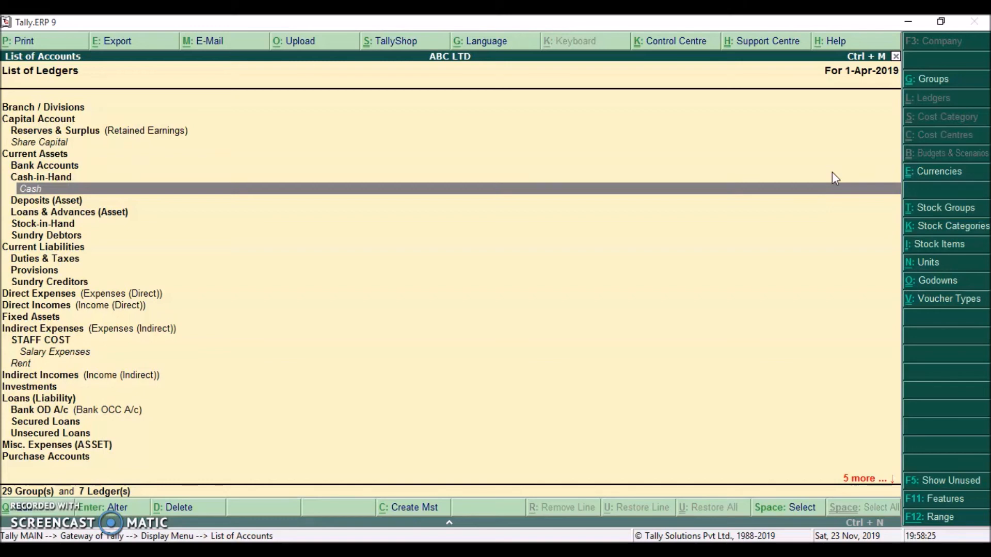
{"action": "key", "text": "Down"}
{"action": "key", "text": "Down"}
{"action": "key", "text": "Down"}
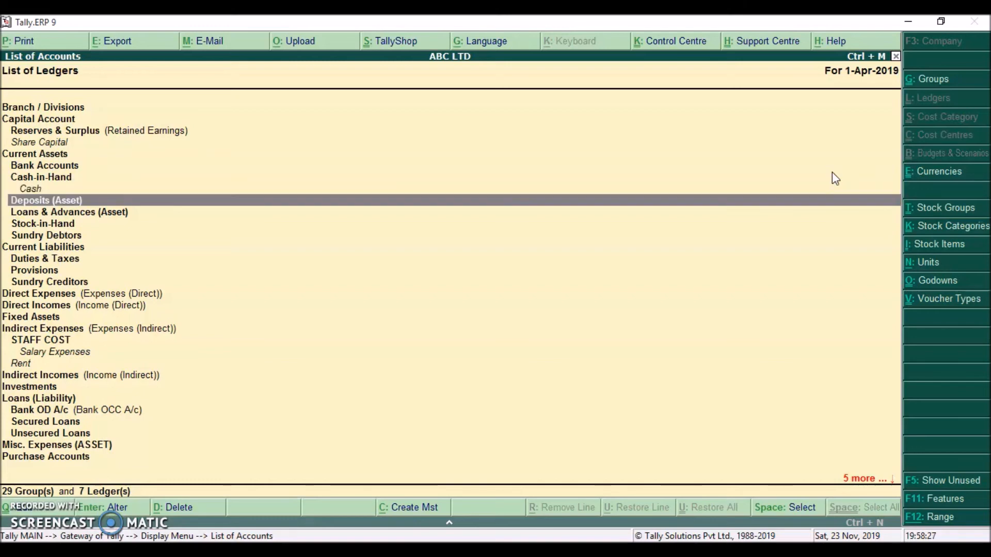
{"action": "key", "text": "Down"}
{"action": "key", "text": "Down"}
{"action": "key", "text": "Down"}
{"action": "key", "text": "Down"}
{"action": "key", "text": "Down"}
{"action": "key", "text": "Down"}
{"action": "key", "text": "Down"}
{"action": "key", "text": "Down"}
{"action": "key", "text": "Down"}
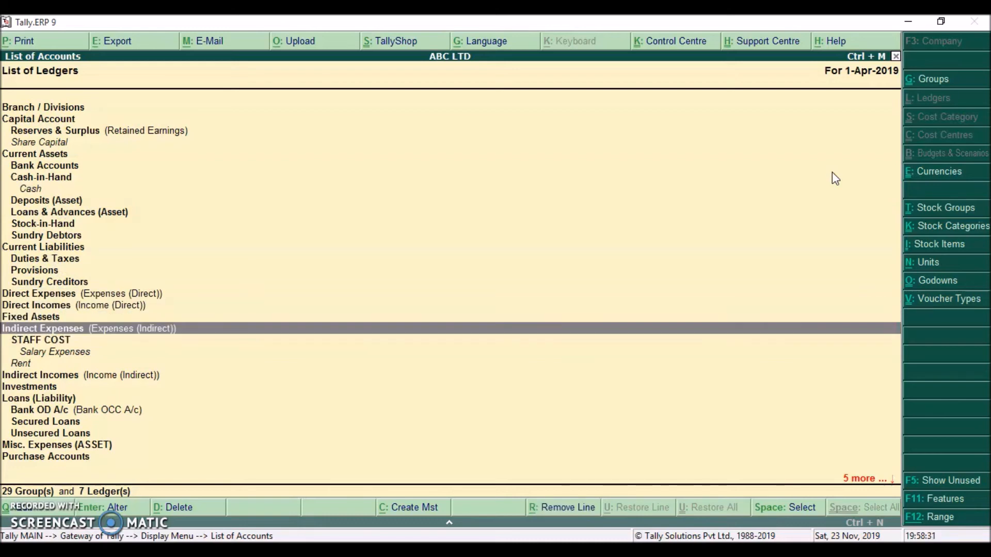
{"action": "key", "text": "Down"}
{"action": "key", "text": "Down"}
{"action": "key", "text": "Down"}
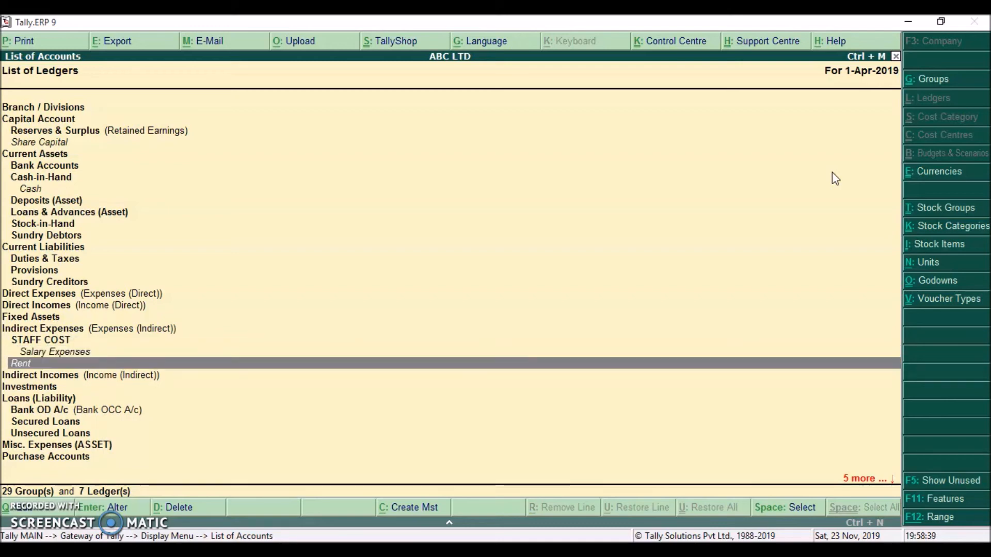
- Examine the Purchase 5% and Sales 5% ledgers under their groups, go back over the account list and leave the report
{"action": "key", "text": "Down"}
{"action": "key", "text": "End"}
{"action": "key", "text": "Up"}
{"action": "key", "text": "Up"}
{"action": "key", "text": "Up"}
{"action": "key", "text": "Up"}
{"action": "key", "text": "Up"}
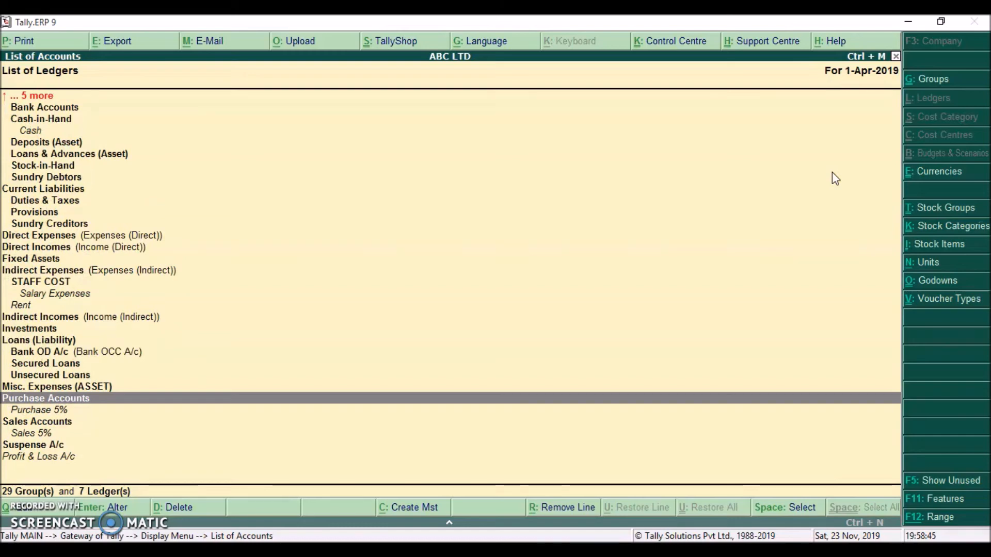
{"action": "key", "text": "Down"}
{"action": "key", "text": "Down"}
{"action": "key", "text": "Down"}
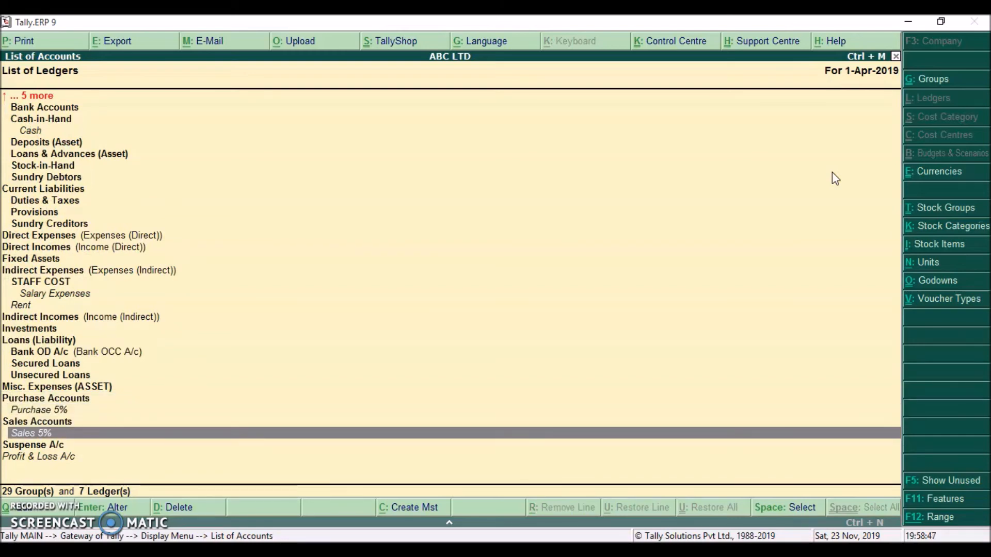
{"action": "key", "text": "Down"}
{"action": "key", "text": "Down"}
{"action": "key", "text": "Up"}
{"action": "key", "text": "Up"}
{"action": "key", "text": "Up"}
{"action": "key", "text": "Up"}
{"action": "key", "text": "Up"}
{"action": "key", "text": "Up"}
{"action": "key", "text": "Up"}
{"action": "key", "text": "Up"}
{"action": "key", "text": "Up"}
{"action": "key", "text": "Up"}
{"action": "key", "text": "Up"}
{"action": "key", "text": "Up"}
{"action": "key", "text": "Up"}
{"action": "key", "text": "Up"}
{"action": "key", "text": "Up"}
{"action": "key", "text": "Up"}
{"action": "key", "text": "Up"}
{"action": "key", "text": "Up"}
{"action": "key", "text": "Up"}
{"action": "key", "text": "Up"}
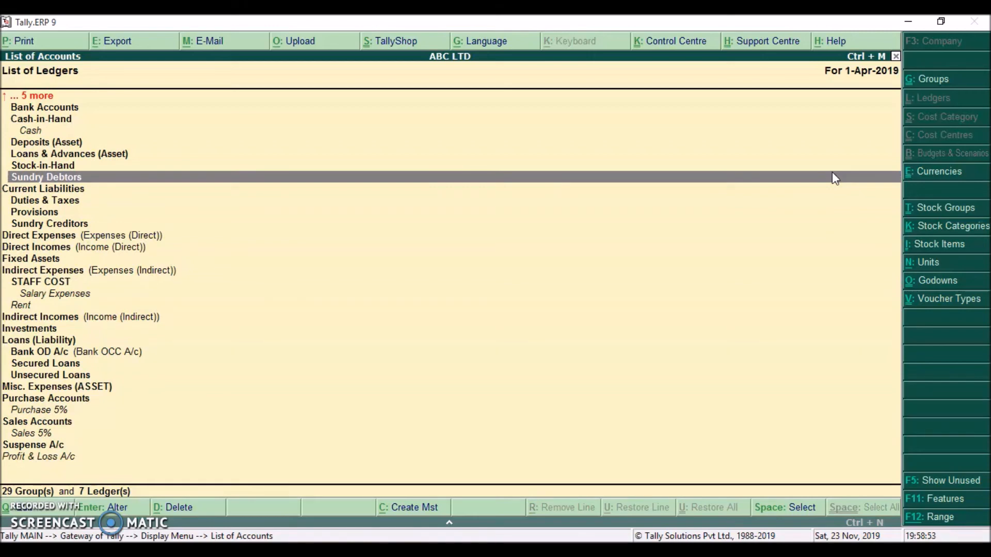
{"action": "key", "text": "Up"}
{"action": "key", "text": "Home"}
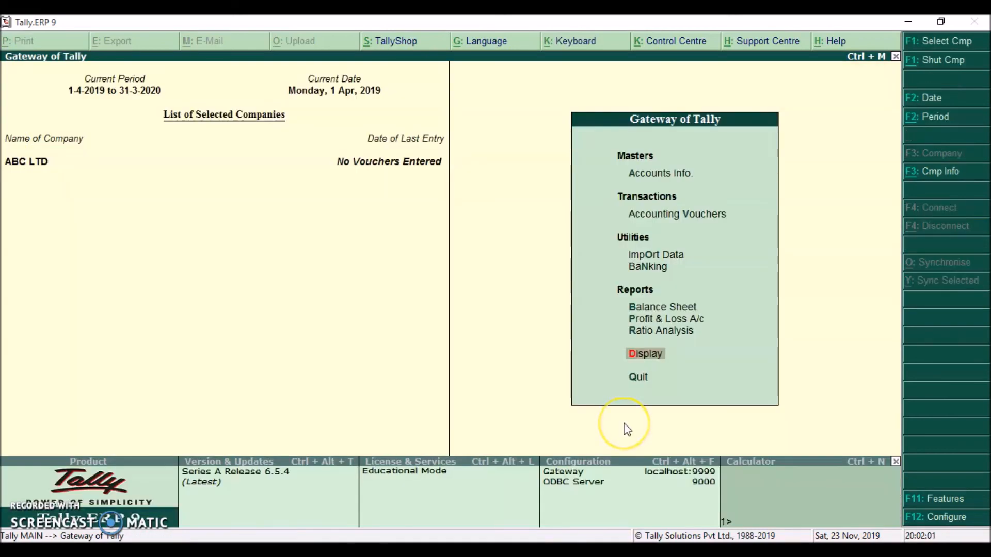
- Open multiple-ledger creation from the accounts masters
{"action": "key", "text": "Up"}
{"action": "key", "text": "Up"}
{"action": "key", "text": "Up"}
{"action": "key", "text": "Up"}
{"action": "key", "text": "Up"}
{"action": "key", "text": "Up"}
{"action": "key", "text": "Up"}
{"action": "key", "text": "Up"}
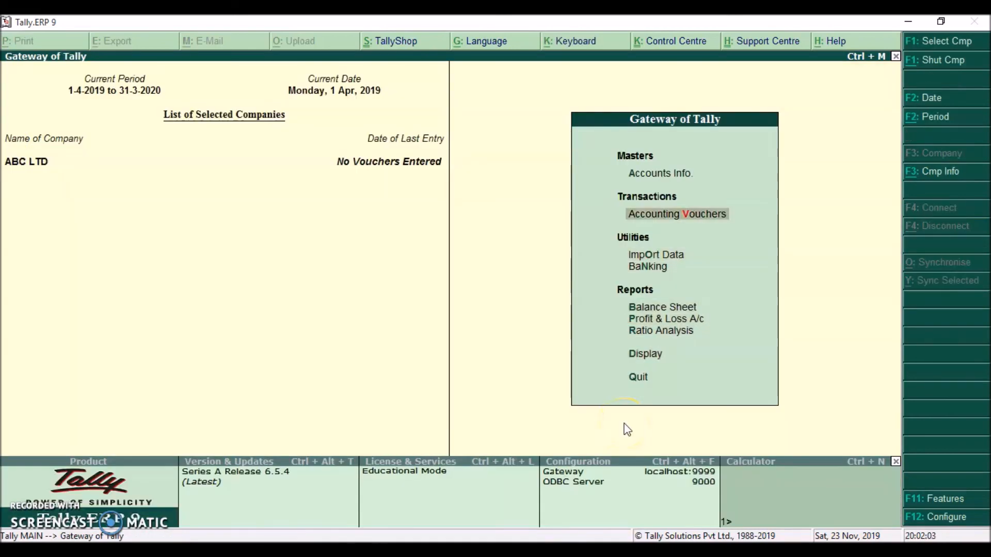
{"action": "key", "text": "Down"}
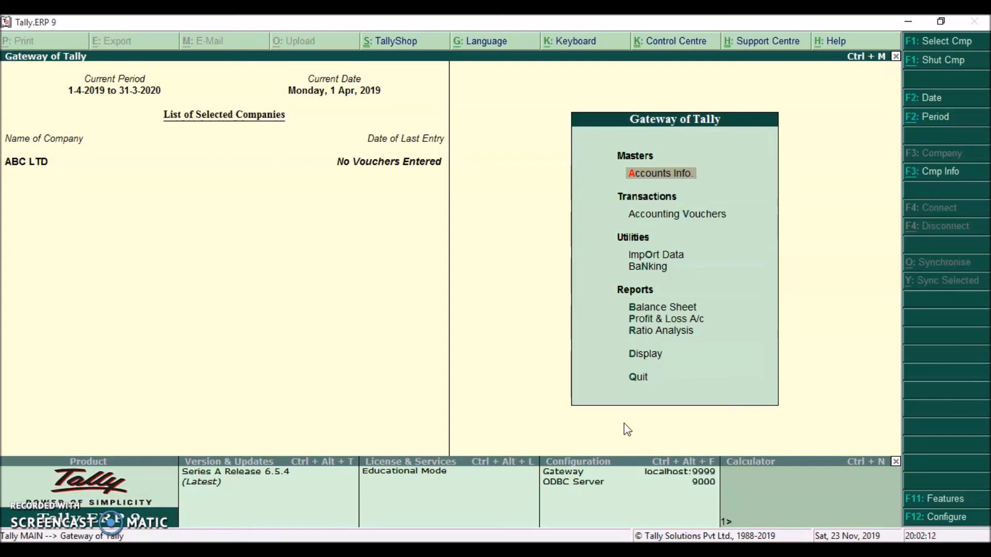
{"action": "key", "text": "Return"}
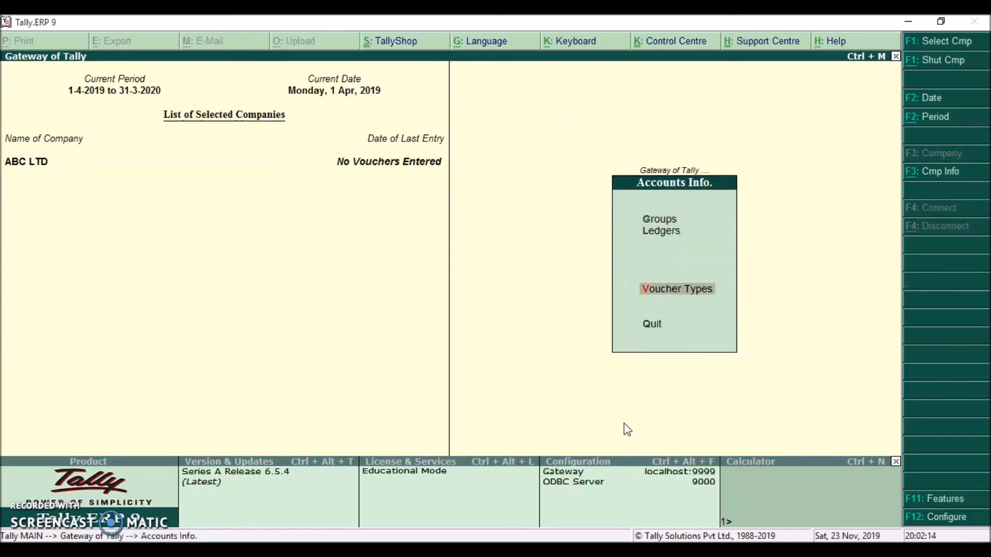
{"action": "key", "text": "l"}
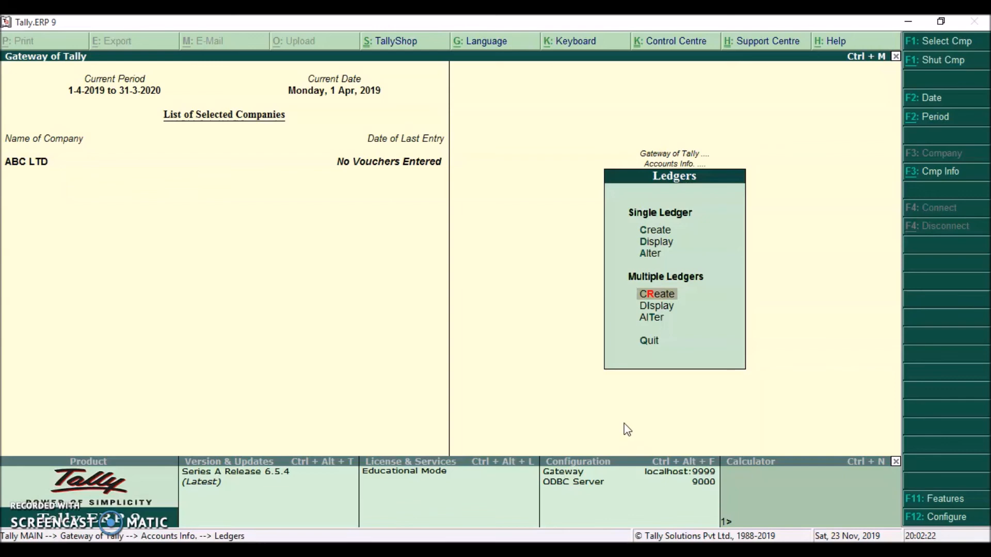
{"action": "key", "text": "Return"}
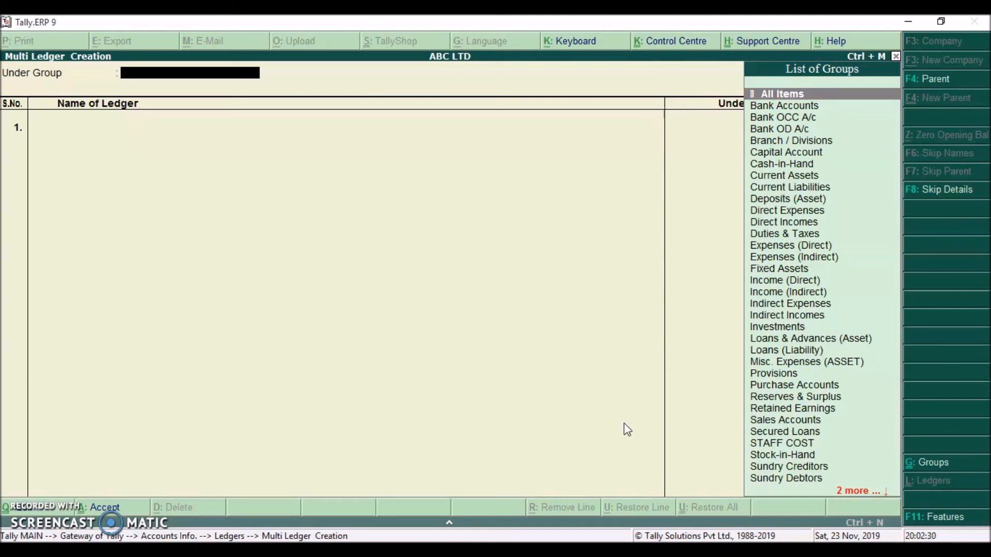
- Set Indirect Expenses as the parent group for the new batch of ledgers
{"action": "type", "text": "direct"}
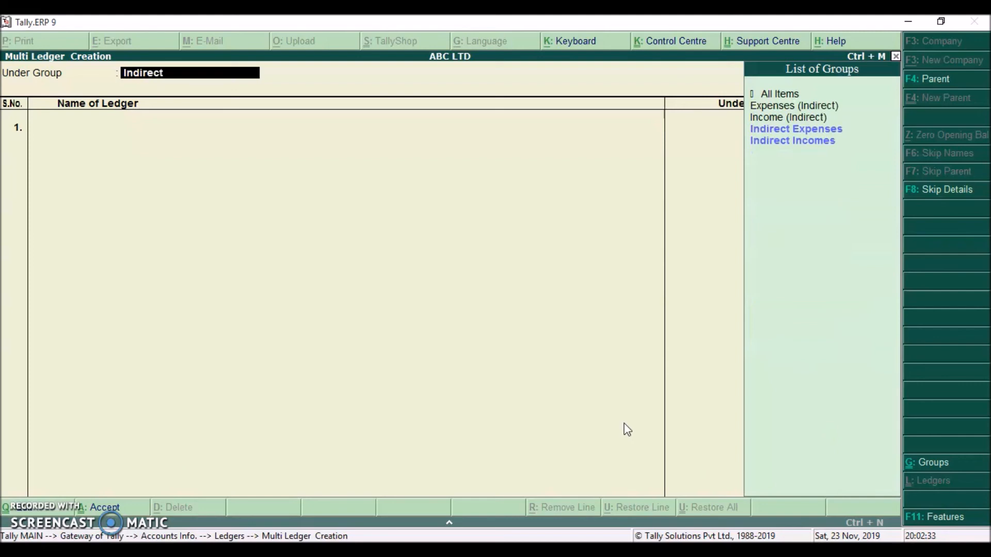
{"action": "key", "text": "Down"}
{"action": "key", "text": "Up"}
{"action": "key", "text": "Return"}
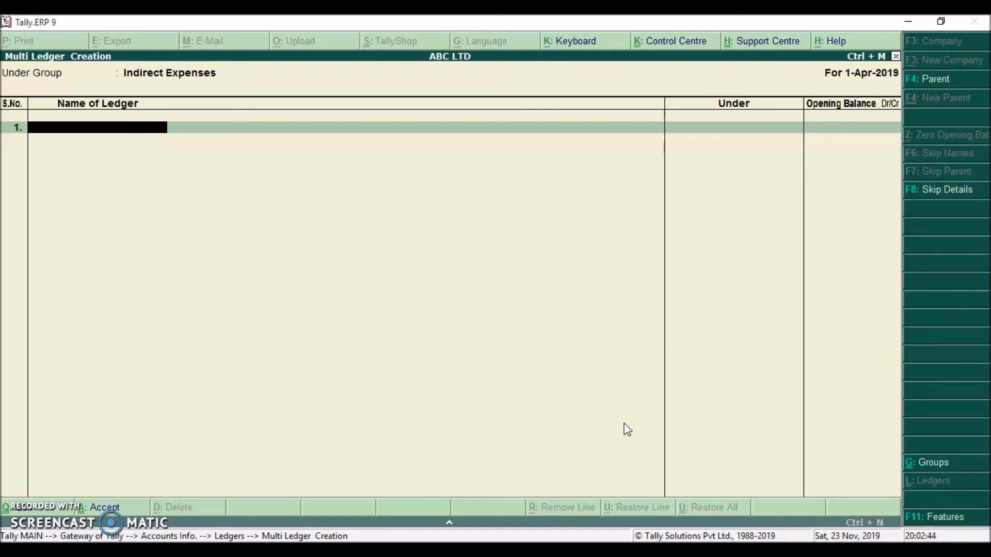
- Add the ledgers Travelling Exp and Conveyance under Indirect Expenses without opening balances
{"action": "type", "text": "Tr"}
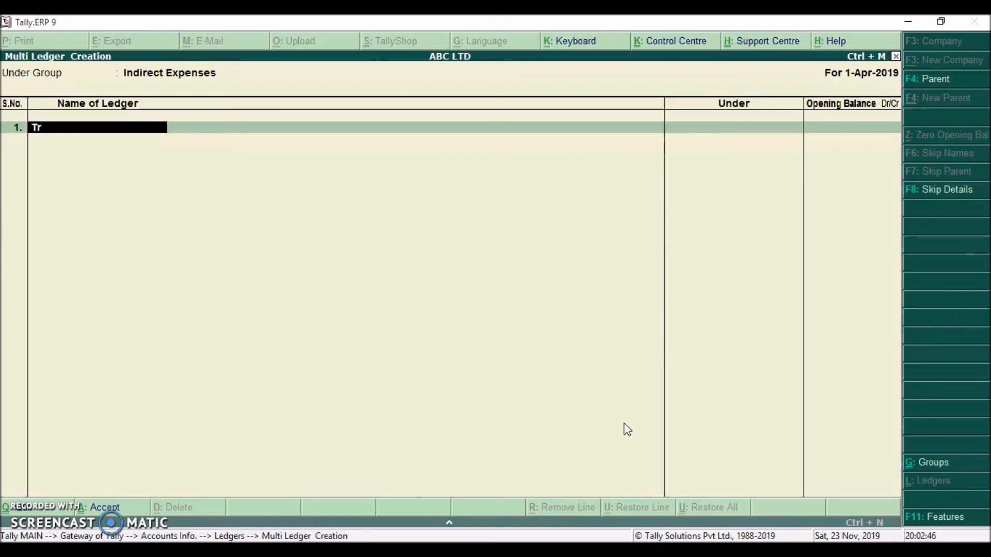
{"action": "type", "text": "avelling Exp"}
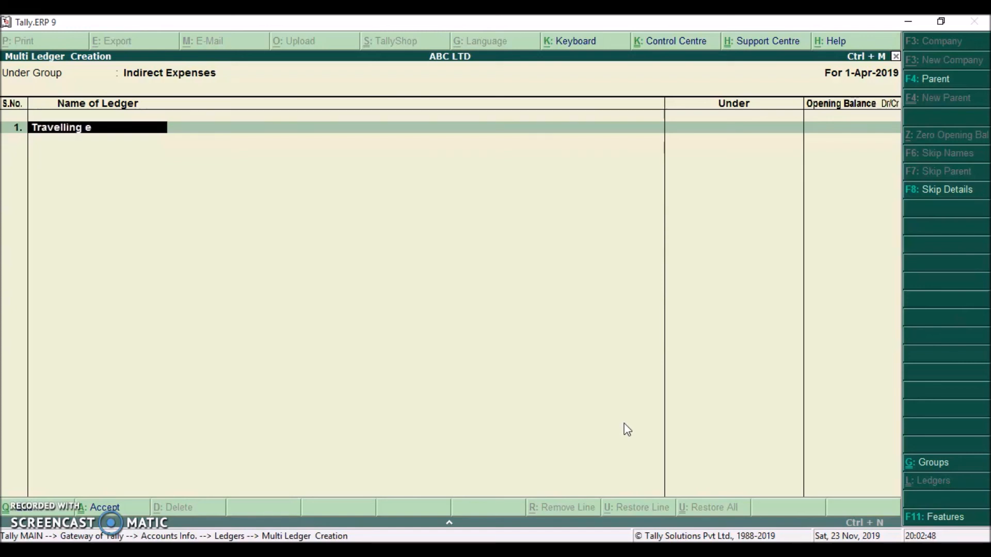
{"action": "key", "text": "Return"}
{"action": "key", "text": "Return"}
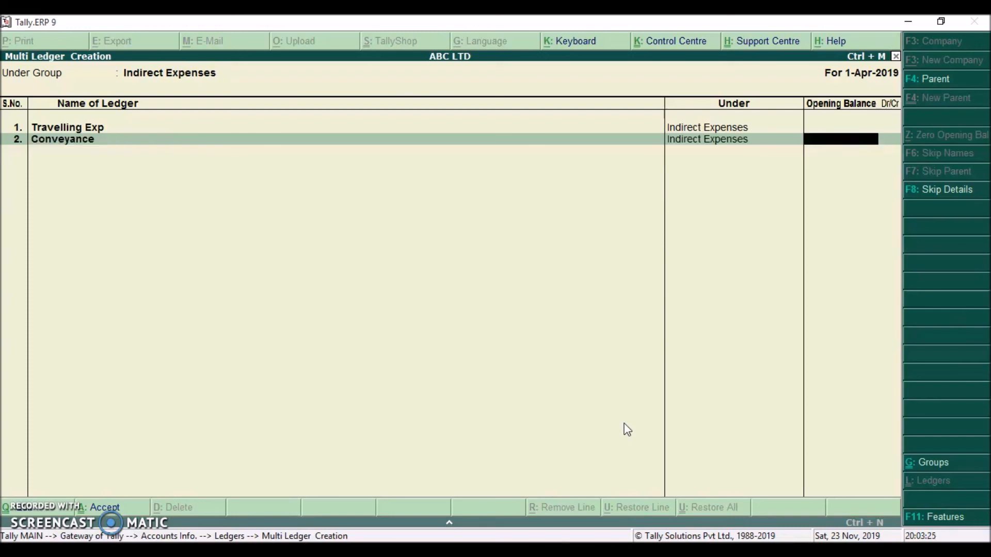
{"action": "key", "text": "Return"}
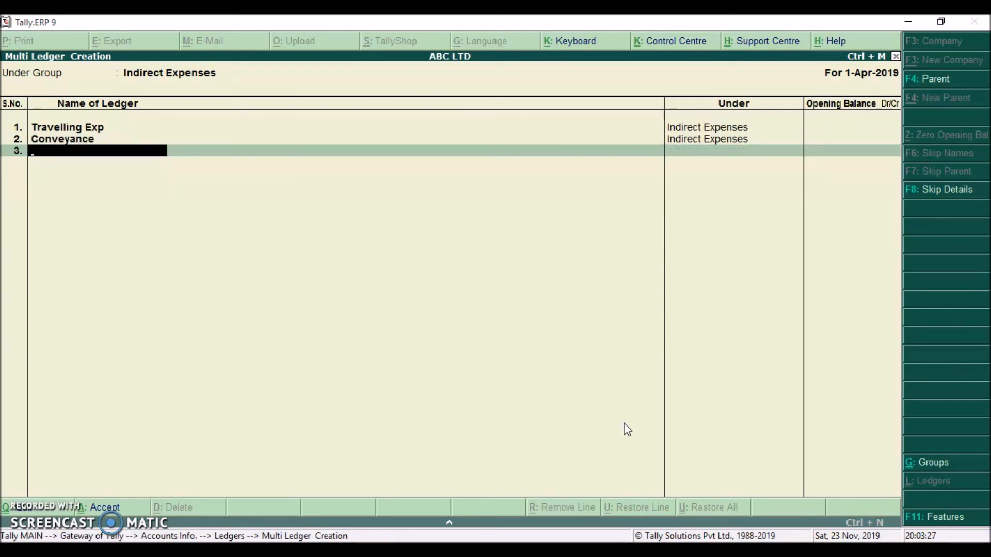
- Add a third ledger named Refrshment under Indirect Expenses without an opening balance
{"action": "type", "text": "S"}
{"action": "key", "text": "BackSpace"}
{"action": "type", "text": "Refrshment"}
{"action": "key", "text": "Return"}
{"action": "key", "text": "Return"}
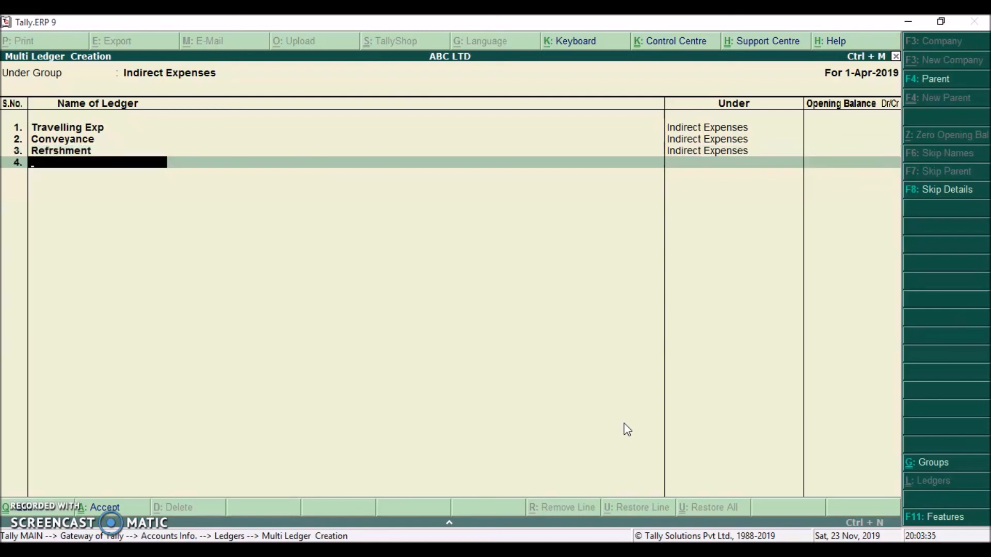
- Add a fourth ledger named Office Exp under Indirect Expenses without an opening balance
{"action": "type", "text": "Off"}
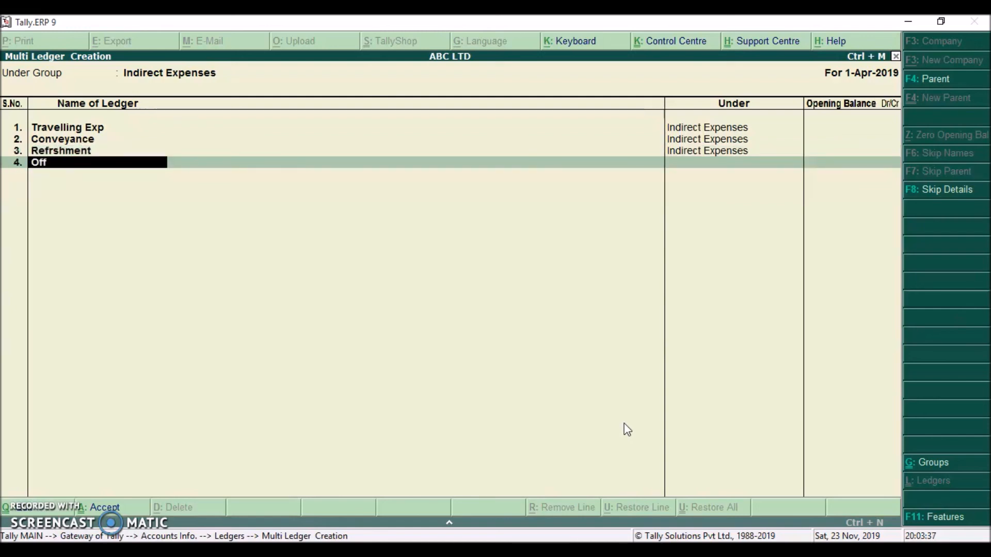
{"action": "type", "text": "ice Exoen"}
{"action": "key", "text": "BackSpace"}
{"action": "key", "text": "BackSpace"}
{"action": "key", "text": "BackSpace"}
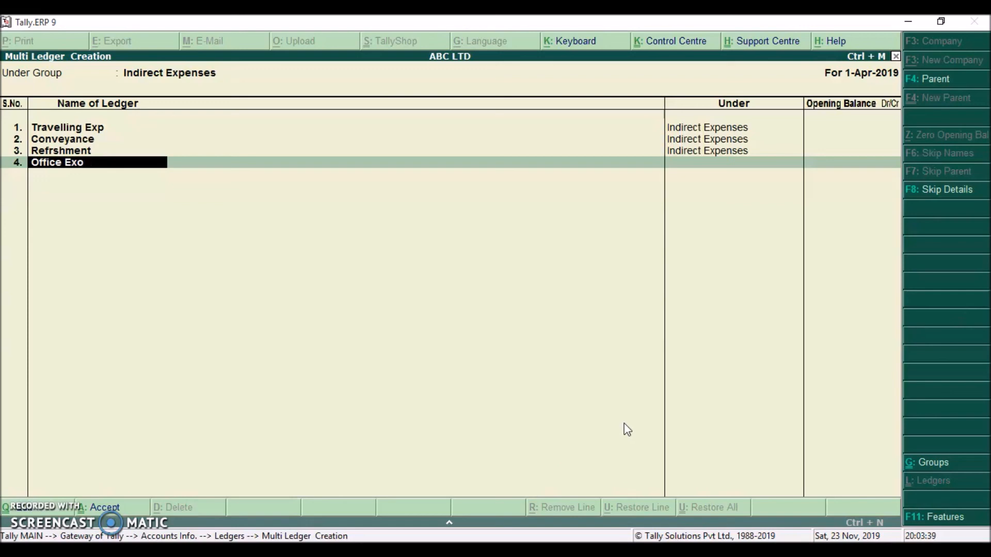
{"action": "type", "text": "p"}
{"action": "key", "text": "Return"}
{"action": "key", "text": "Return"}
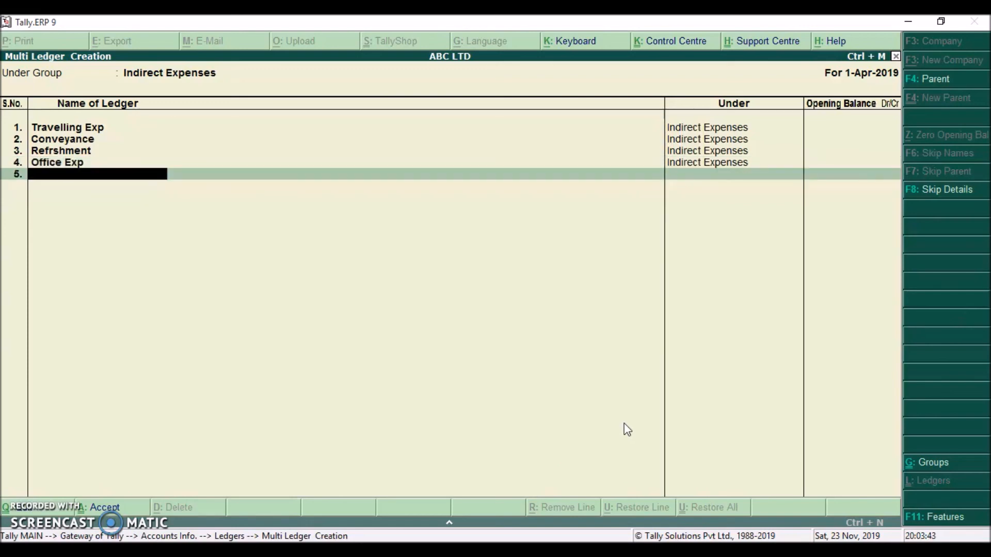
- Add a fifth ledger named Repairs & Main without an opening balance and accept the whole batch of ledgers
{"action": "type", "text": "Repairs & Main"}
{"action": "key", "text": "Return"}
{"action": "key", "text": "Return"}
{"action": "key", "text": "Return"}
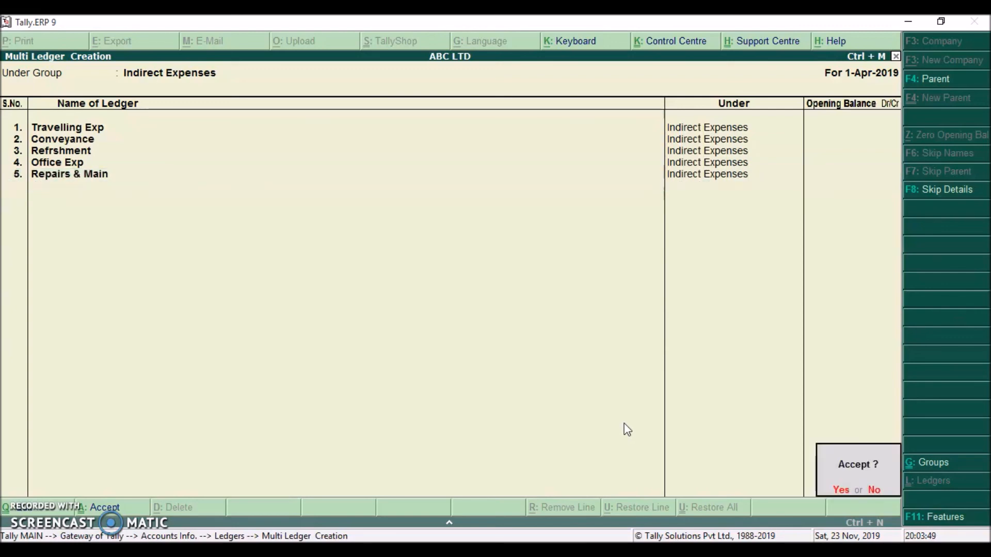
{"action": "key", "text": "Return"}
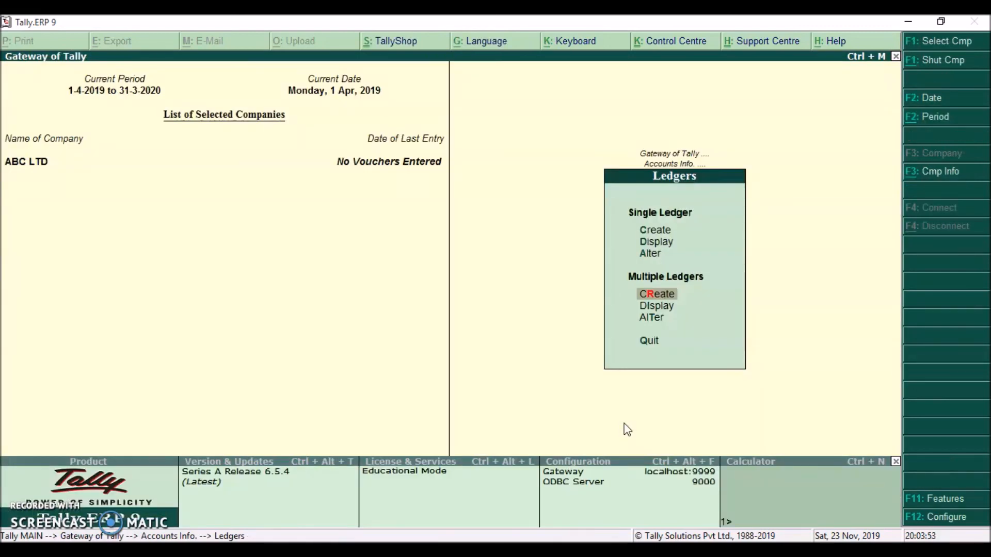
- Look through the single-ledger display list for the ledgers just created, and leave it without opening any
{"action": "key", "text": "Up"}
{"action": "key", "text": "Return"}
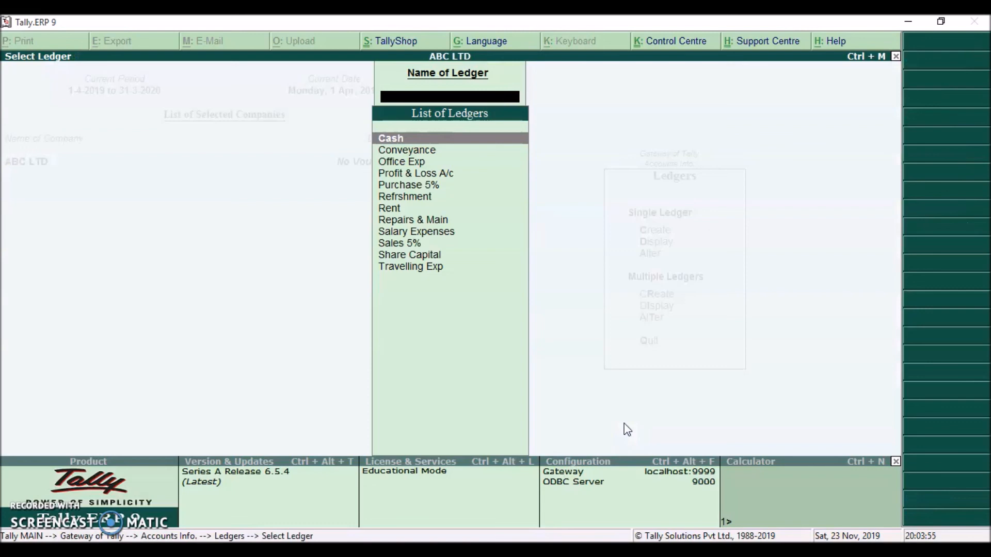
{"action": "key", "text": "Down"}
{"action": "key", "text": "Down"}
{"action": "key", "text": "Down"}
{"action": "key", "text": "Down"}
{"action": "key", "text": "Down"}
{"action": "key", "text": "Down"}
{"action": "key", "text": "Down"}
{"action": "key", "text": "Down"}
{"action": "key", "text": "Down"}
{"action": "key", "text": "Down"}
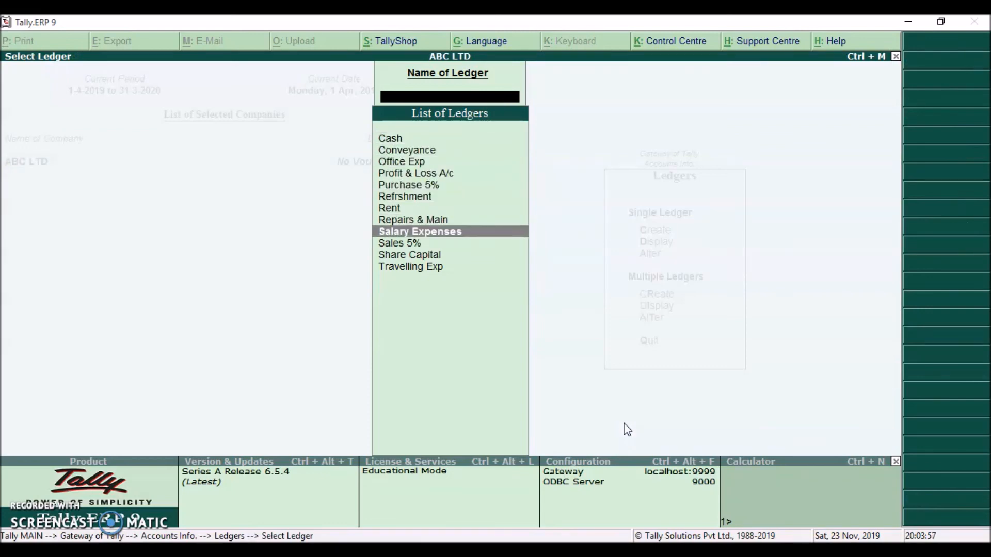
{"action": "key", "text": "Up"}
{"action": "key", "text": "Up"}
{"action": "key", "text": "Up"}
{"action": "key", "text": "Up"}
{"action": "key", "text": "Escape"}
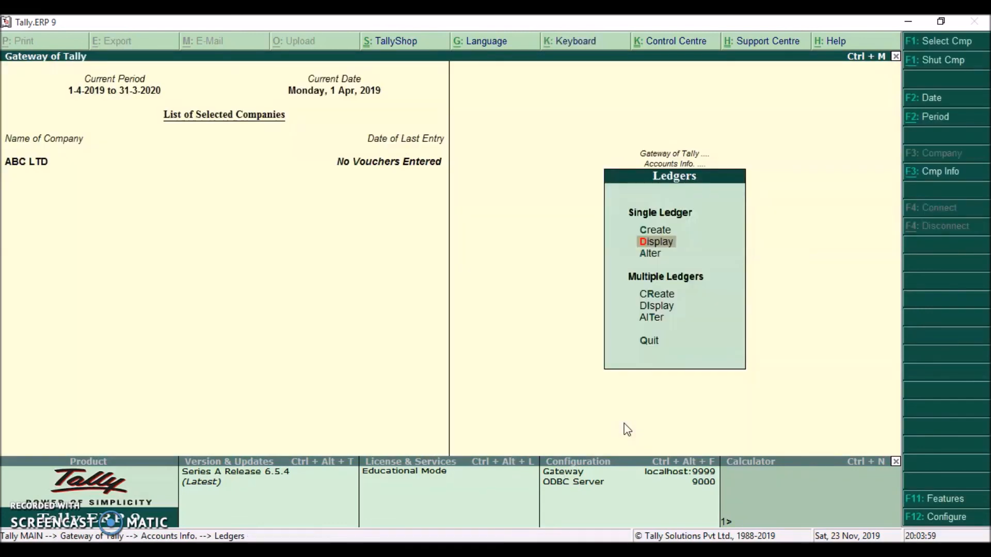
- Start a multiple-ledger creation batch for All Items and add a ledger named Sbi under Bank Accounts without an opening balance
{"action": "key", "text": "Down"}
{"action": "key", "text": "Down"}
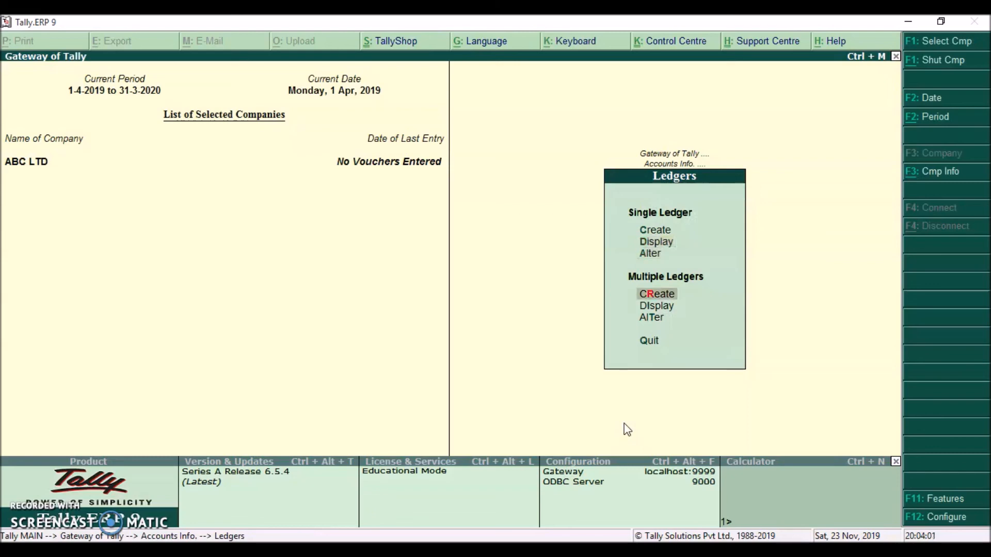
{"action": "key", "text": "Return"}
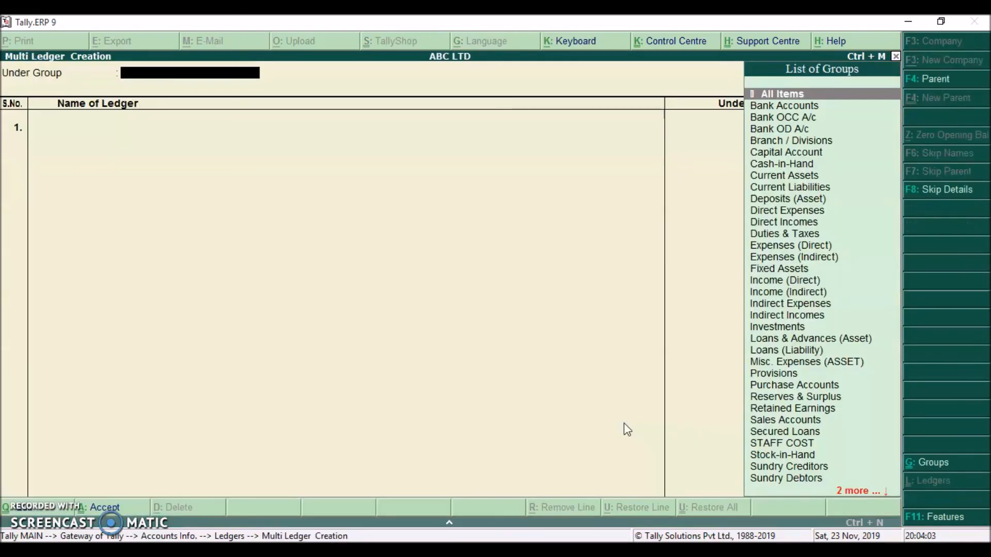
{"action": "key", "text": "Return"}
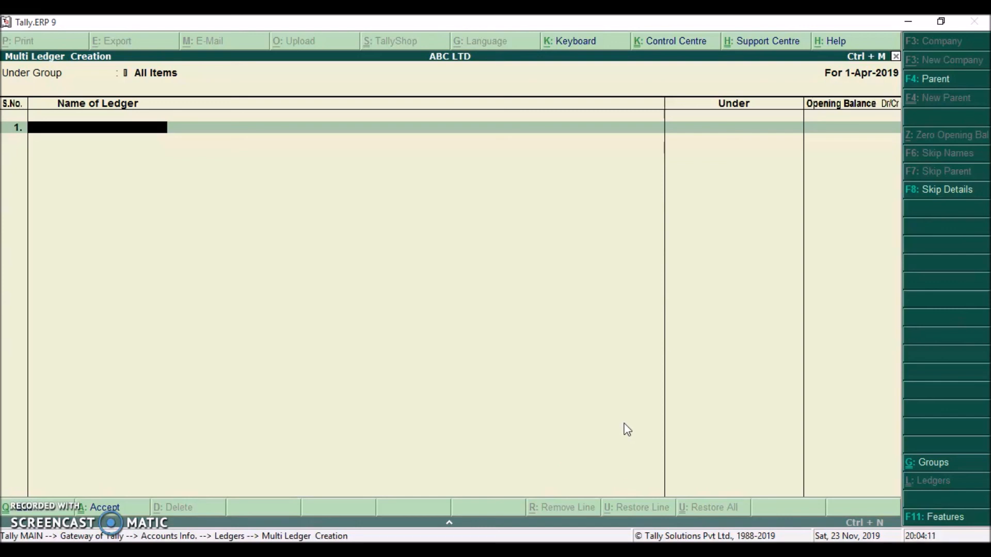
{"action": "type", "text": "Bank"}
{"action": "key", "text": "BackSpace"}
{"action": "key", "text": "BackSpace"}
{"action": "key", "text": "BackSpace"}
{"action": "key", "text": "BackSpace"}
{"action": "type", "text": "Sbi"}
{"action": "key", "text": "Return"}
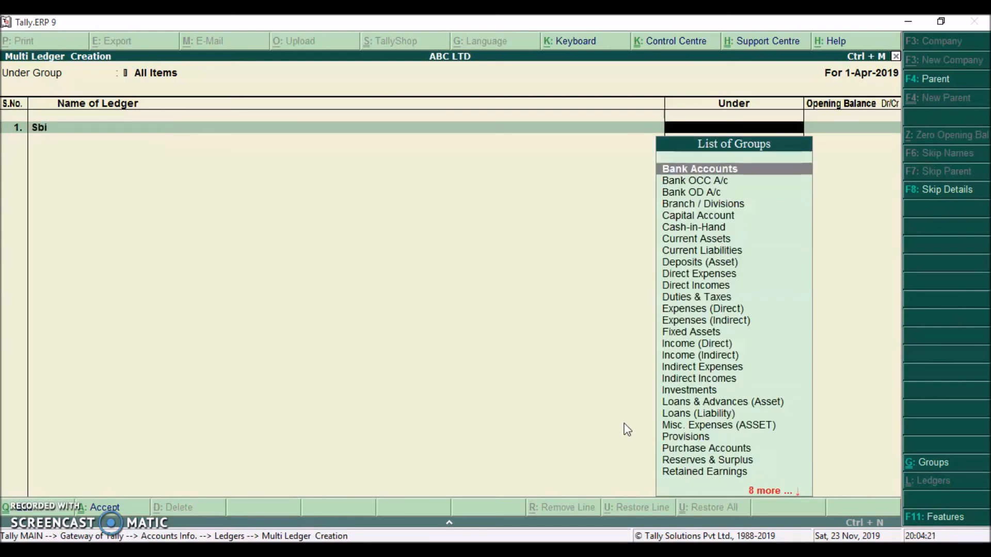
{"action": "key", "text": "Return"}
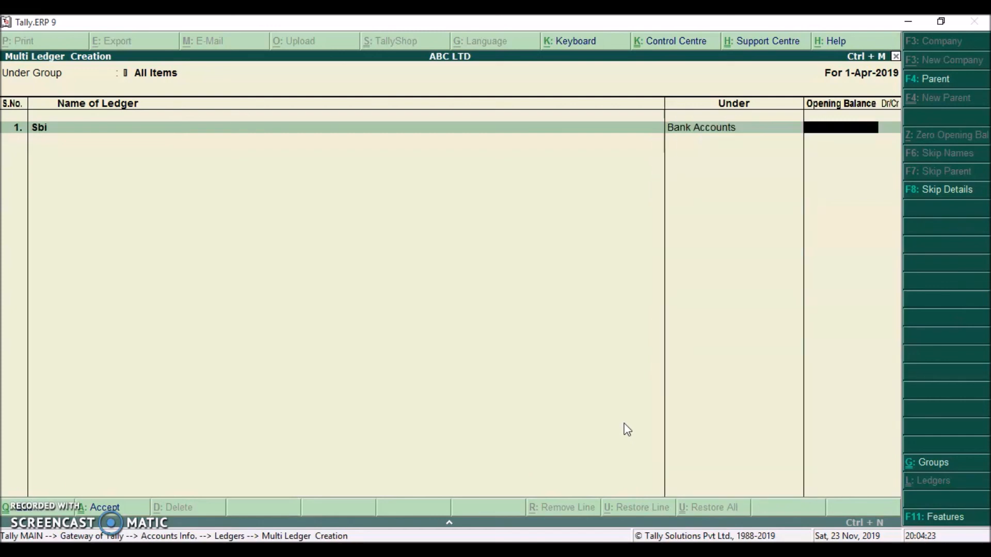
{"action": "key", "text": "Return"}
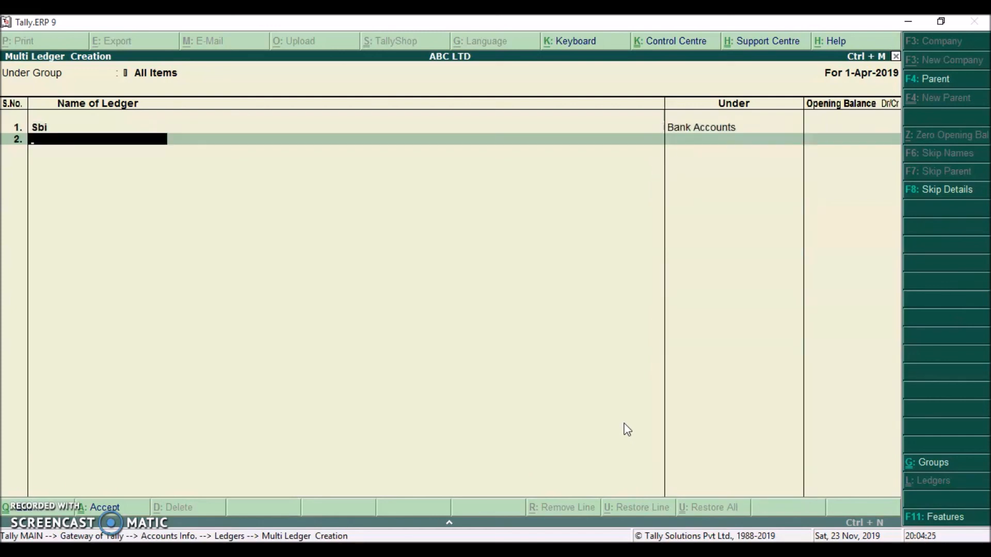
- Add a second ledger named Xyz under Sundry Creditors without an opening balance
{"action": "type", "text": "Xyz"}
{"action": "key", "text": "Return"}
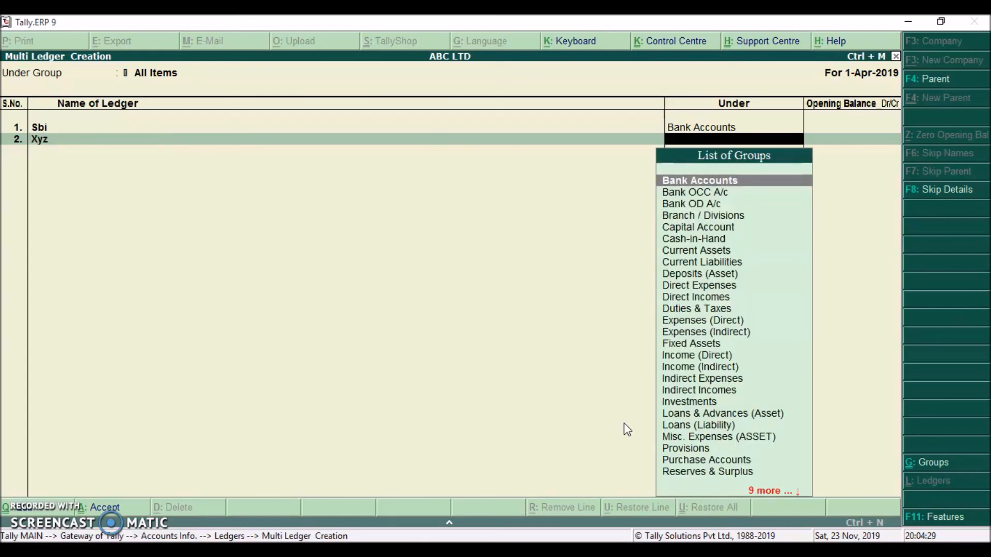
{"action": "type", "text": "sundry"}
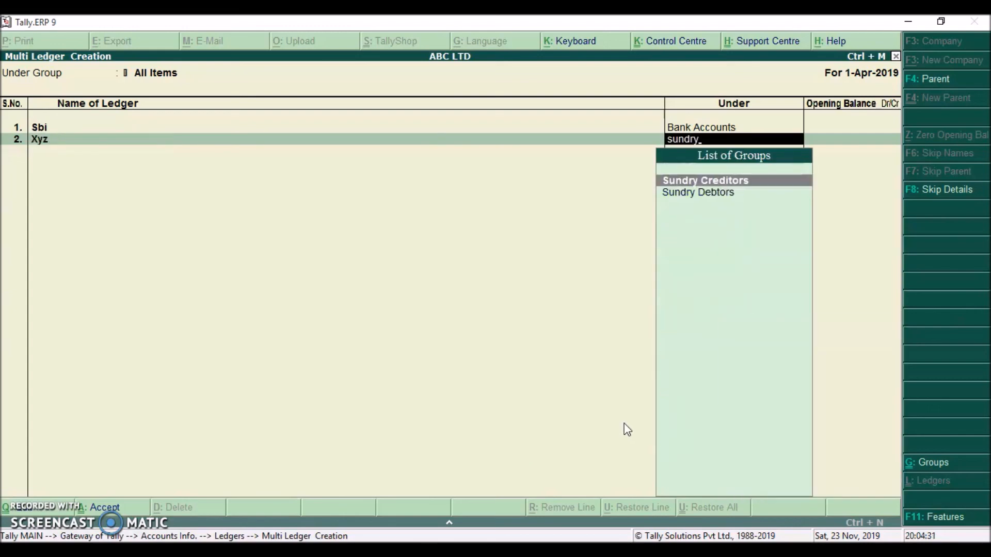
{"action": "key", "text": "Return"}
- Add a third ledger named Abc2 under Sundry Debtors without an opening balance
{"action": "type", "text": "Abc2"}
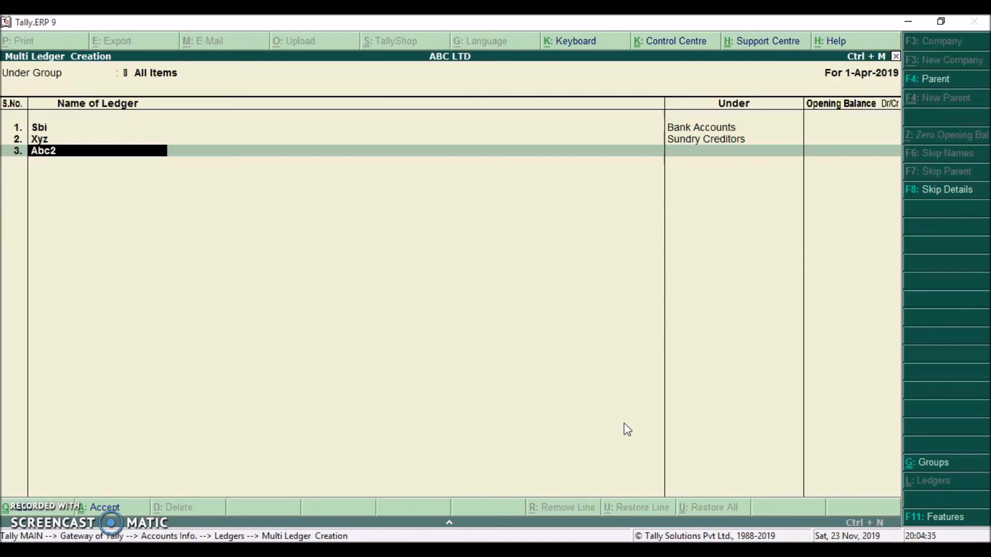
{"action": "key", "text": "Return"}
{"action": "type", "text": "Sundry"}
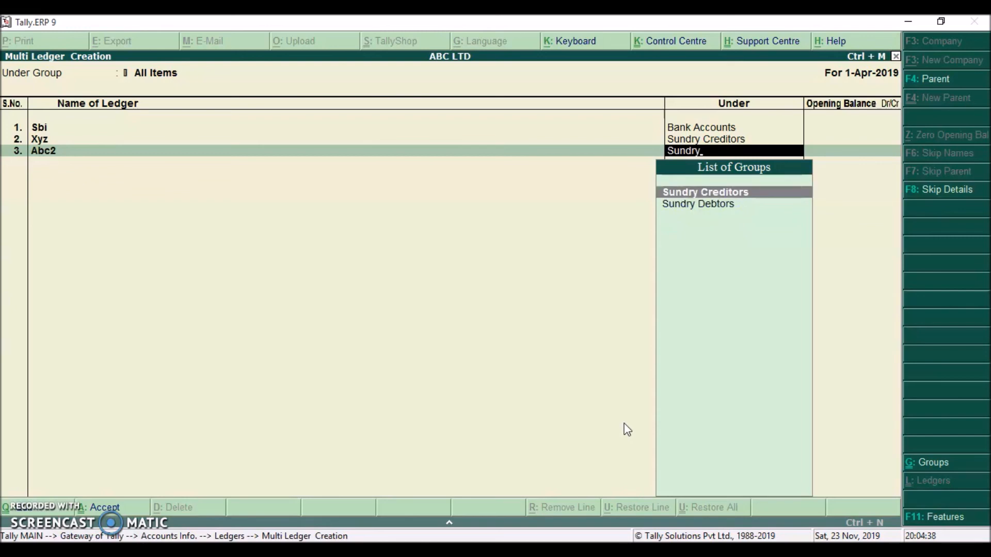
{"action": "key", "text": "Down"}
{"action": "key", "text": "Return"}
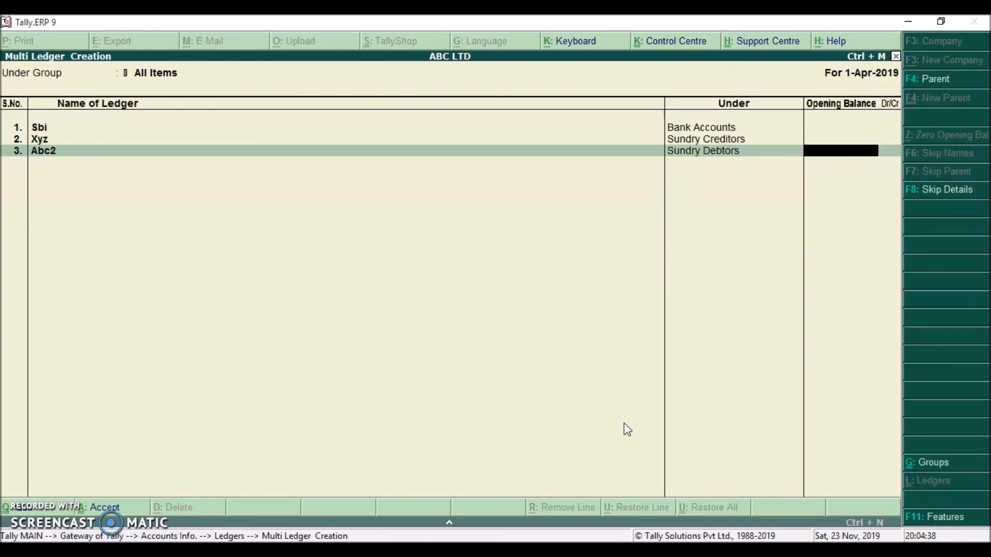
{"action": "key", "text": "Return"}
- Add a fourth ledger named Sbi Od under Bank OD A/c without an opening balance and accept the whole batch
{"action": "type", "text": "Sb"}
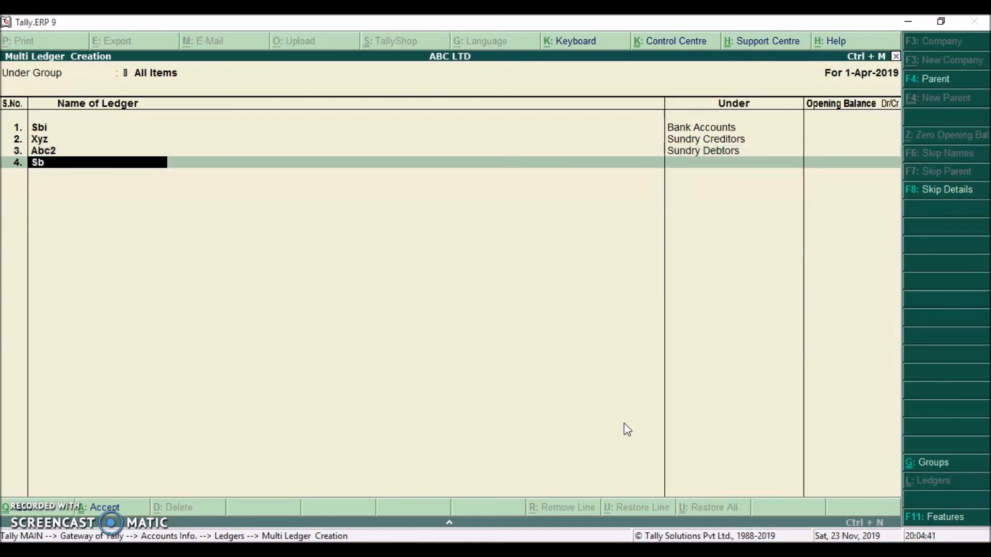
{"action": "type", "text": "i od"}
{"action": "key", "text": "Return"}
{"action": "key", "text": "Down"}
{"action": "key", "text": "Down"}
{"action": "key", "text": "Return"}
{"action": "key", "text": "Return"}
{"action": "key", "text": "Return"}
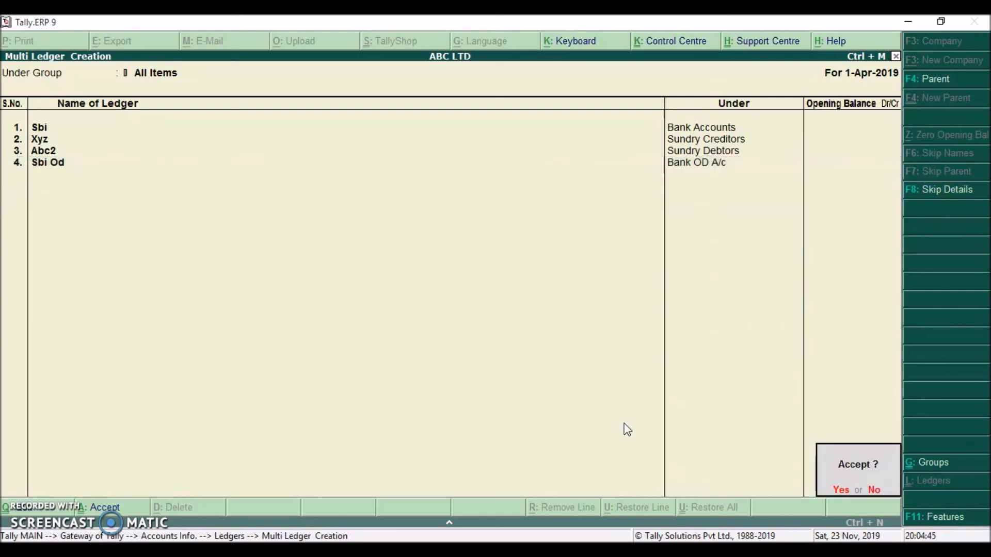
{"action": "key", "text": "Return"}
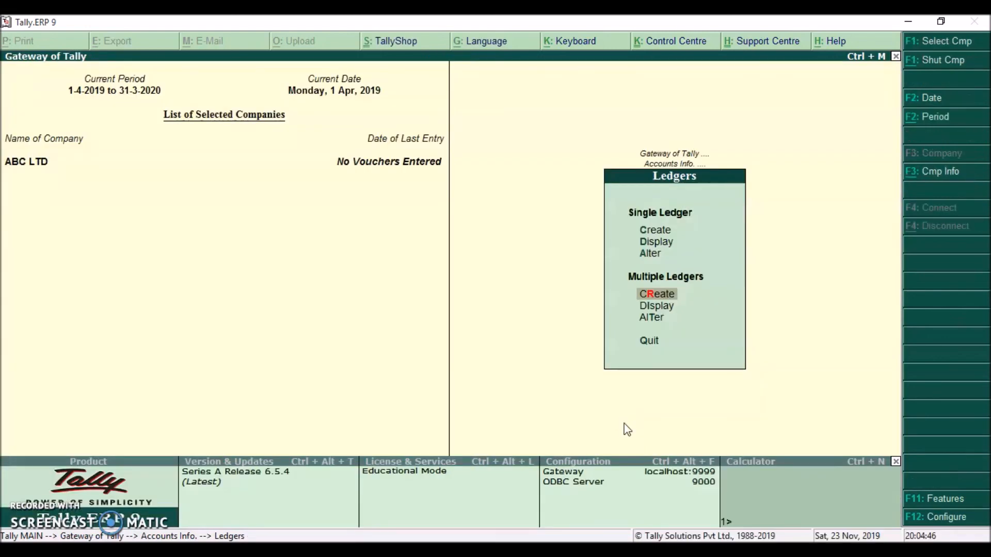